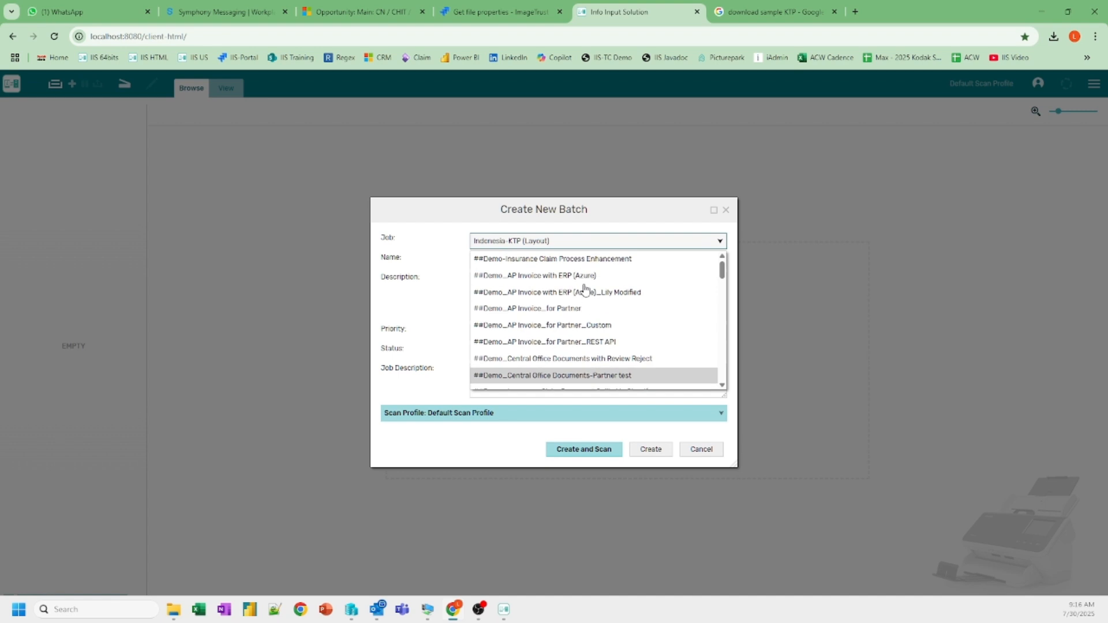
Create a batch for the ##Demo-Insurance Claim Process Enhancement job and import the three-page sample document.
{"action": "left_click", "coordinate": [602, 259]}
{"action": "left_click", "coordinate": [594, 451]}
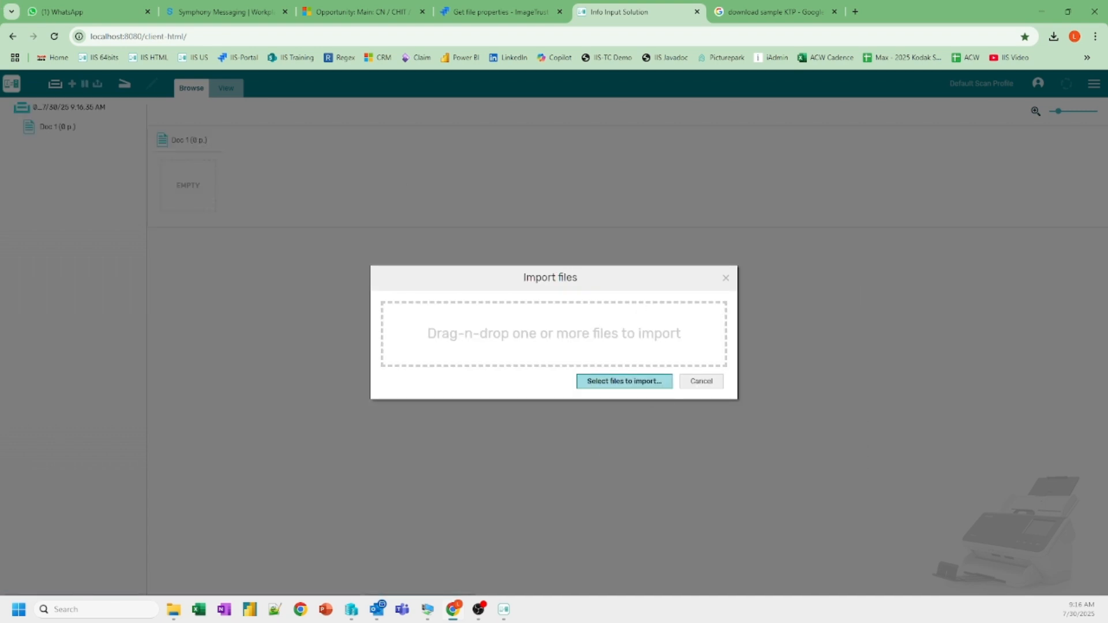
{"action": "left_click_drag", "start_coordinate": [362, 587], "coordinate": [531, 330]}
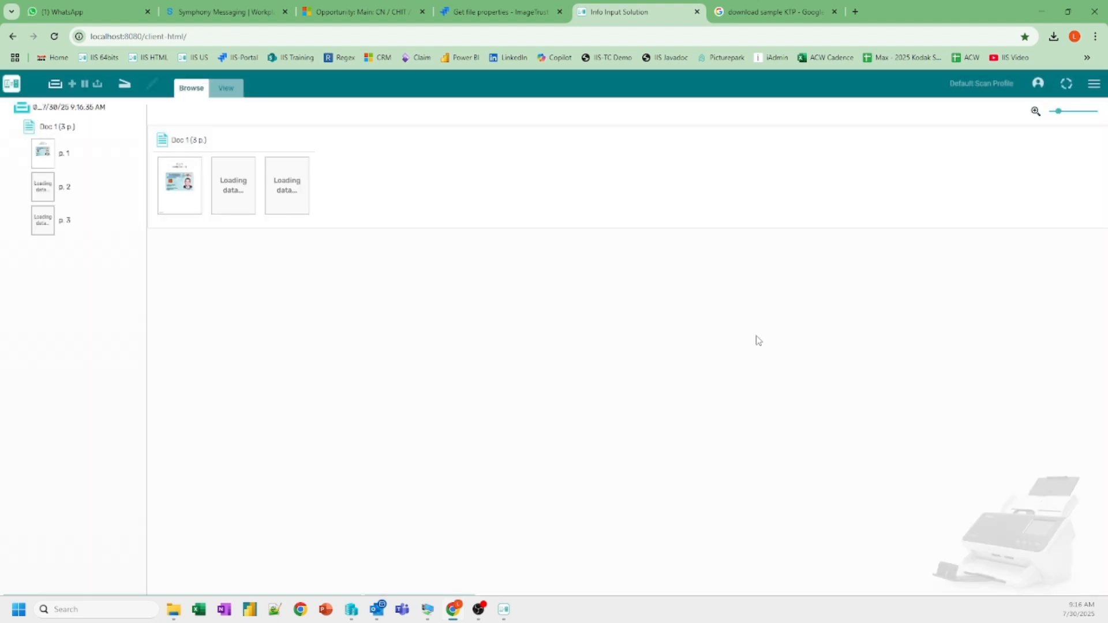
Preview pages 2 and 3 of the imported document, and close the batch to advance it.
{"action": "left_click", "coordinate": [196, 209]}
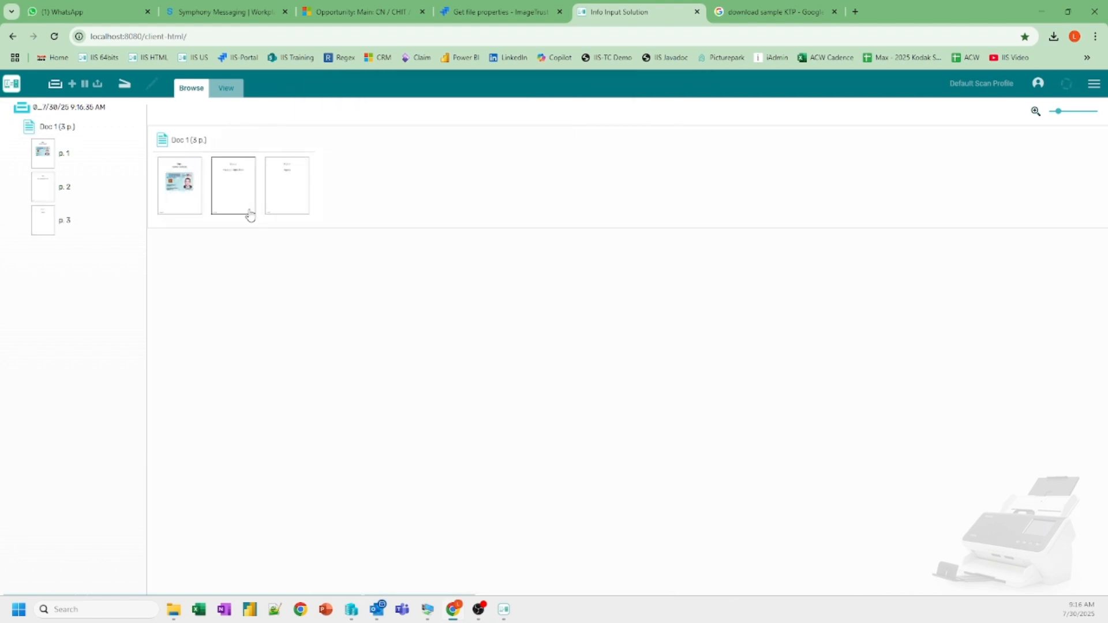
{"action": "left_click", "coordinate": [239, 193]}
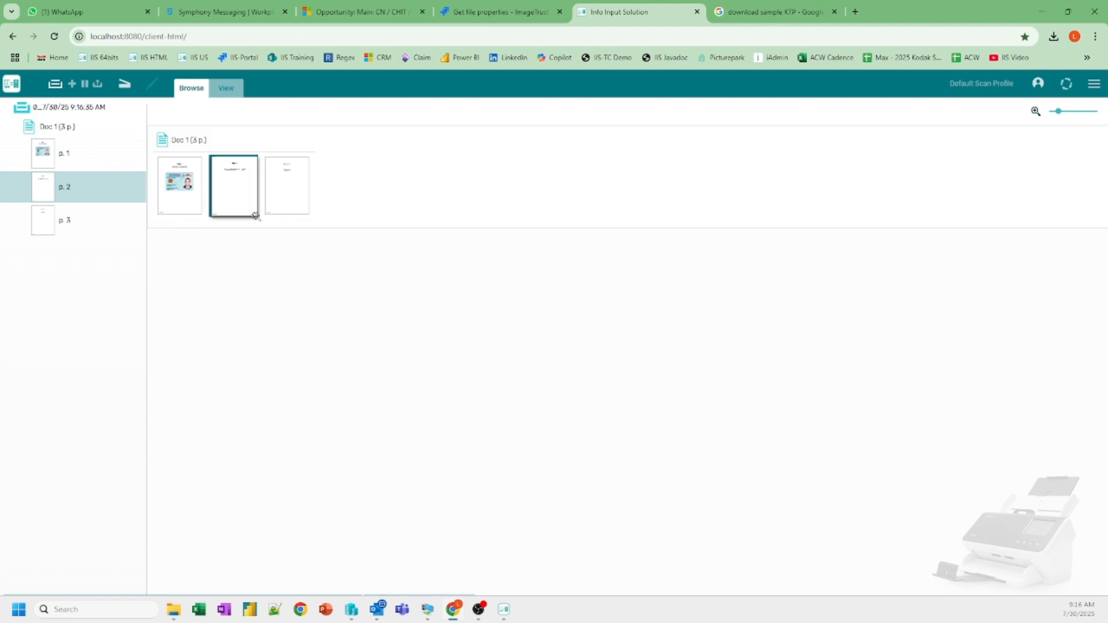
{"action": "mouse_move", "coordinate": [252, 209]}
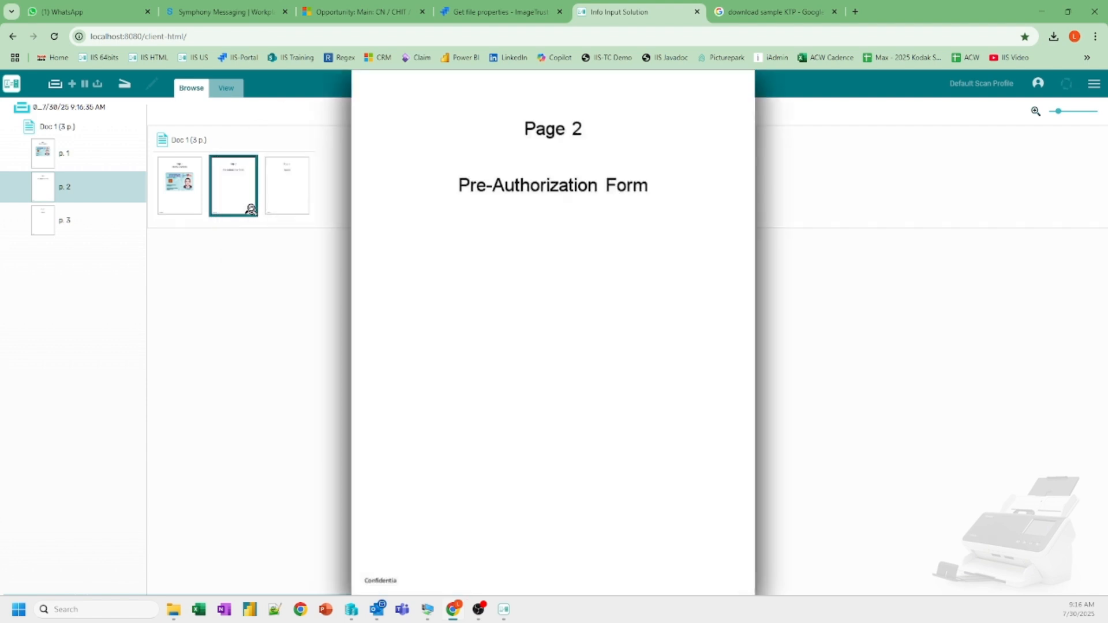
{"action": "mouse_move", "coordinate": [304, 209]}
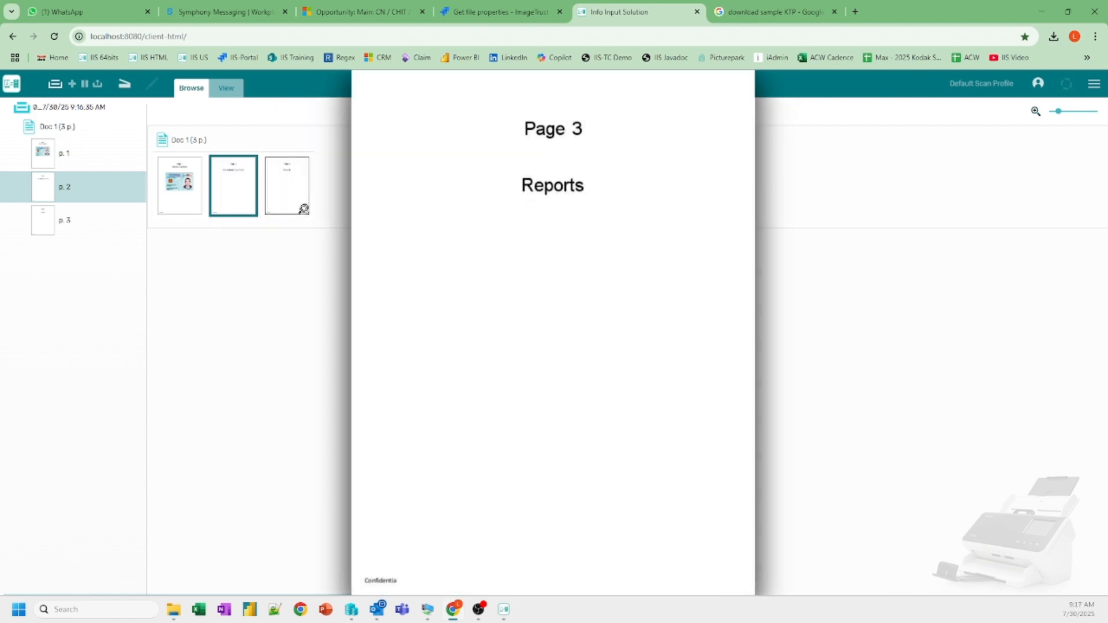
{"action": "left_click", "coordinate": [98, 84]}
{"action": "left_click", "coordinate": [526, 363]}
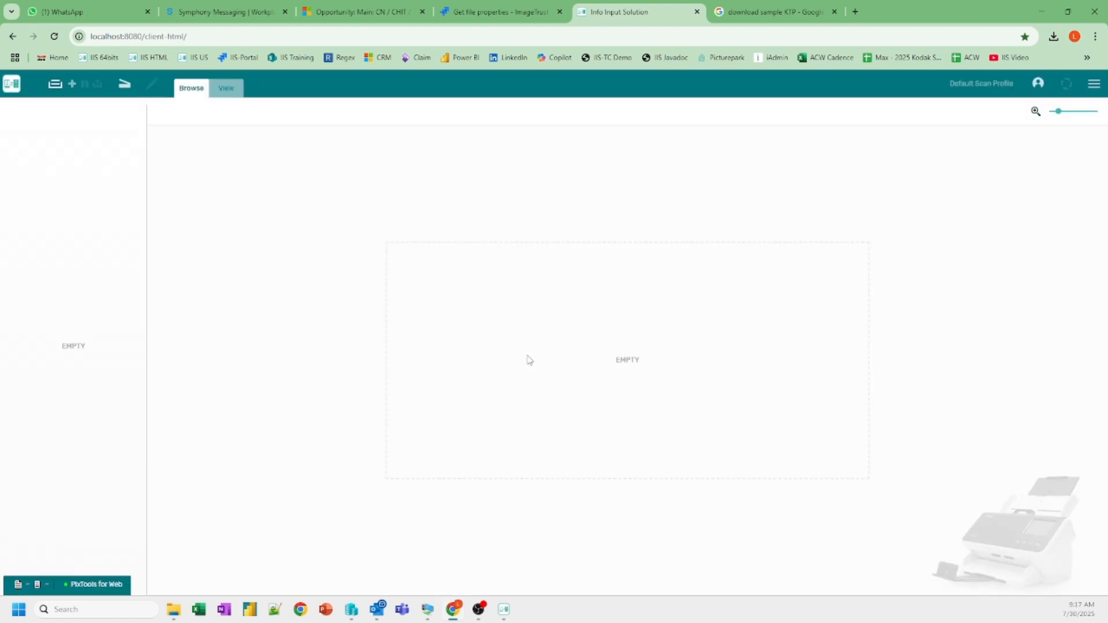
Create a second insurance claim batch with the three-page sample document imported, and close it.
{"action": "left_click", "coordinate": [67, 82]}
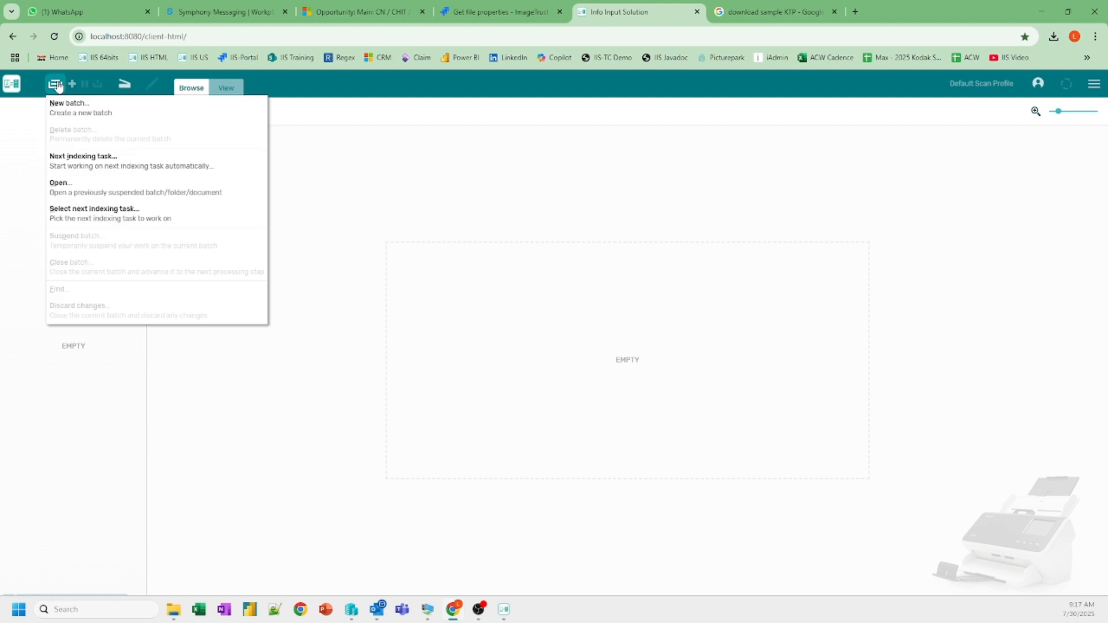
{"action": "left_click", "coordinate": [68, 101]}
{"action": "left_click", "coordinate": [580, 449]}
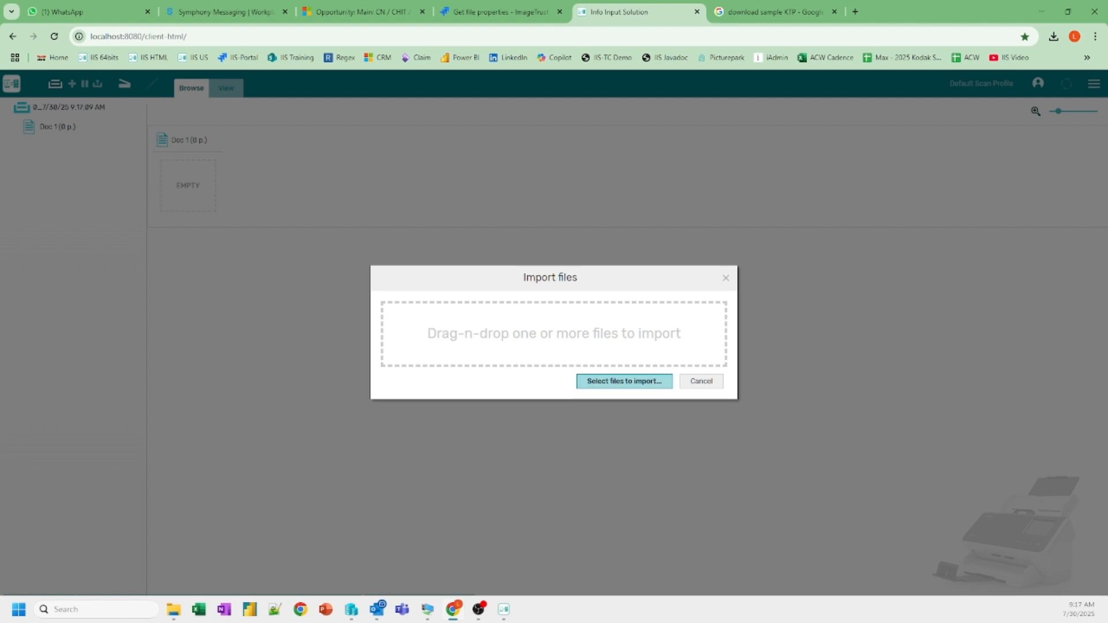
{"action": "left_click_drag", "start_coordinate": [443, 598], "coordinate": [588, 365]}
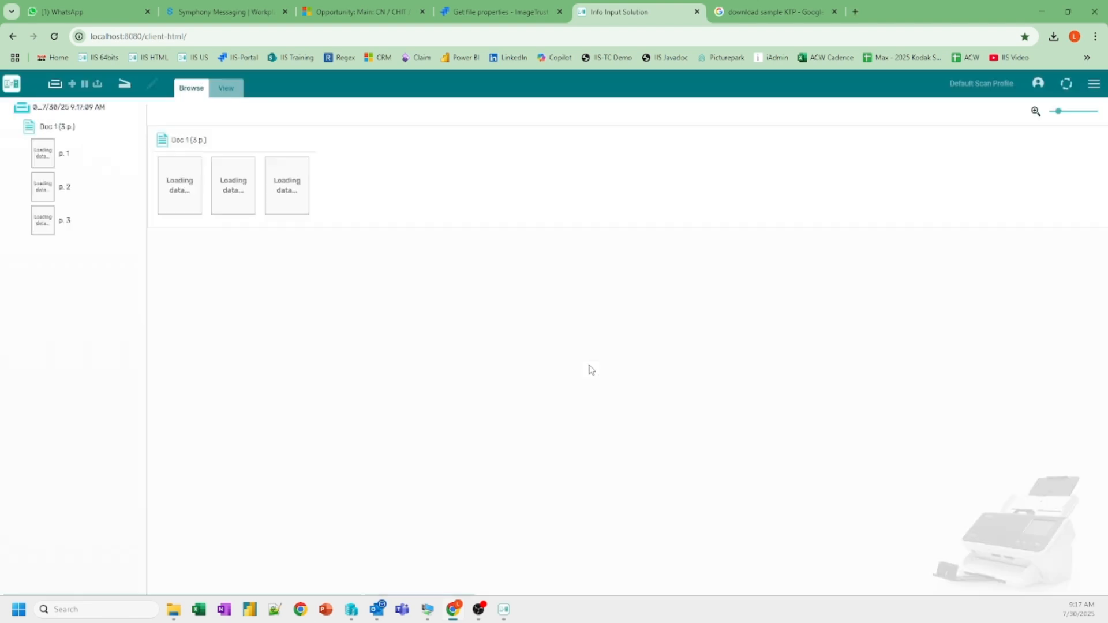
{"action": "left_click", "coordinate": [97, 86]}
{"action": "left_click", "coordinate": [537, 364]}
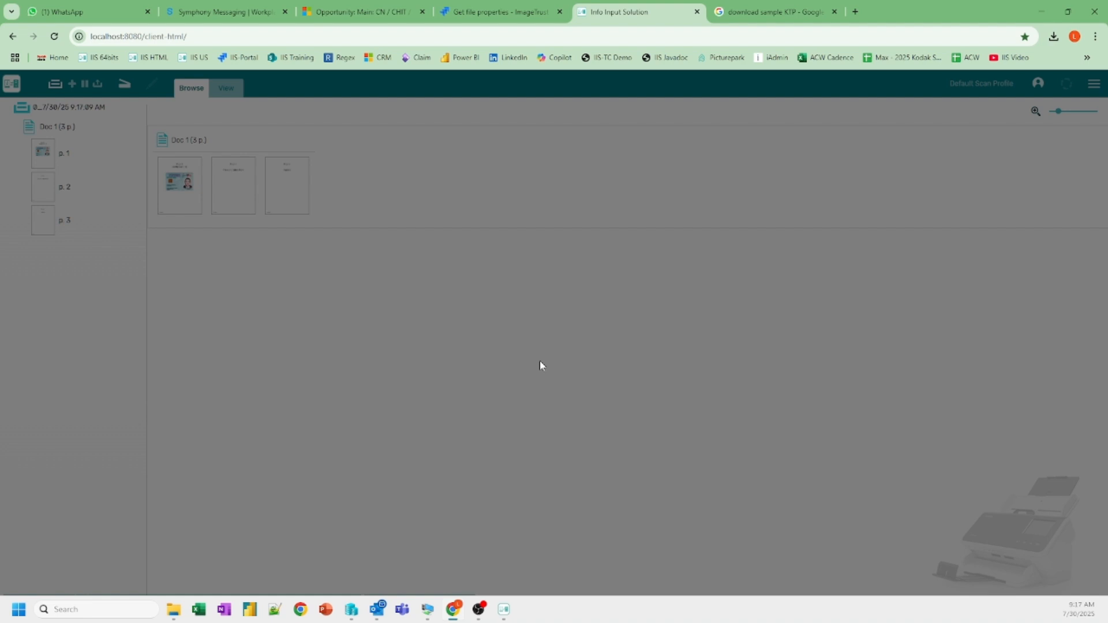
Refresh the batch list in the Batch Manager and open the 9:16:35 AM batch for indexing.
{"action": "left_click", "coordinate": [1095, 83]}
{"action": "left_click", "coordinate": [1031, 102]}
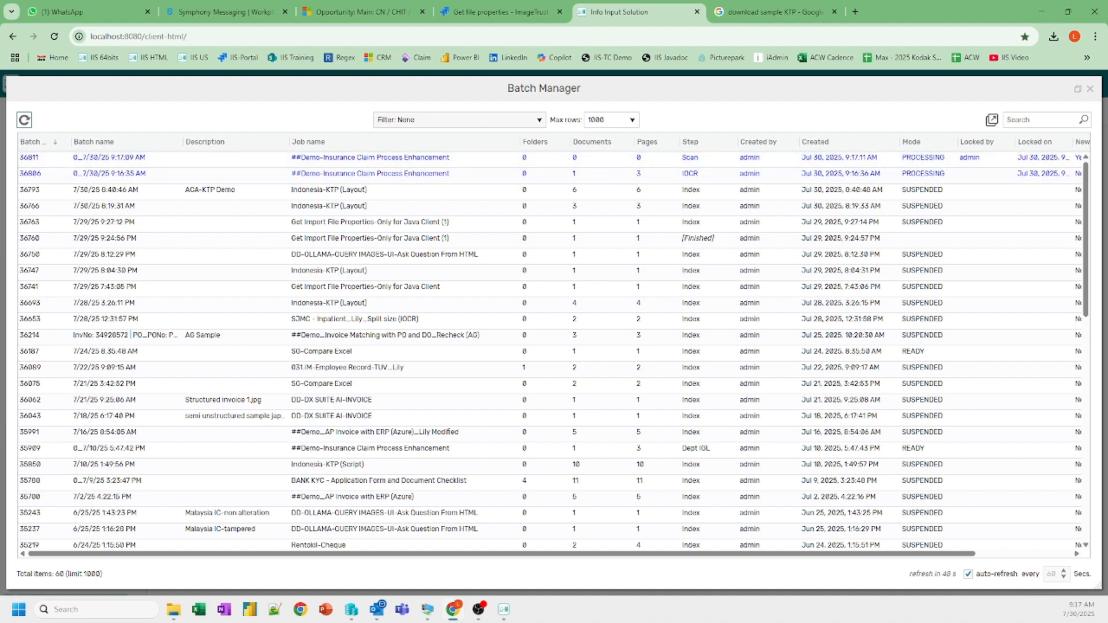
{"action": "left_click", "coordinate": [25, 121]}
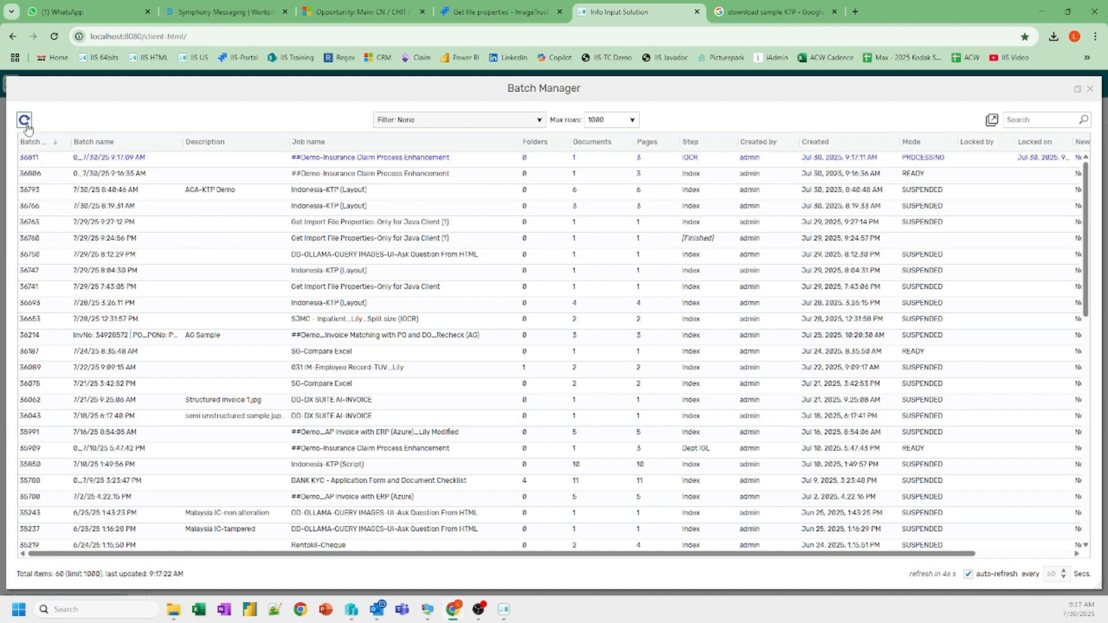
{"action": "right_click", "coordinate": [638, 175]}
{"action": "left_click", "coordinate": [641, 182]}
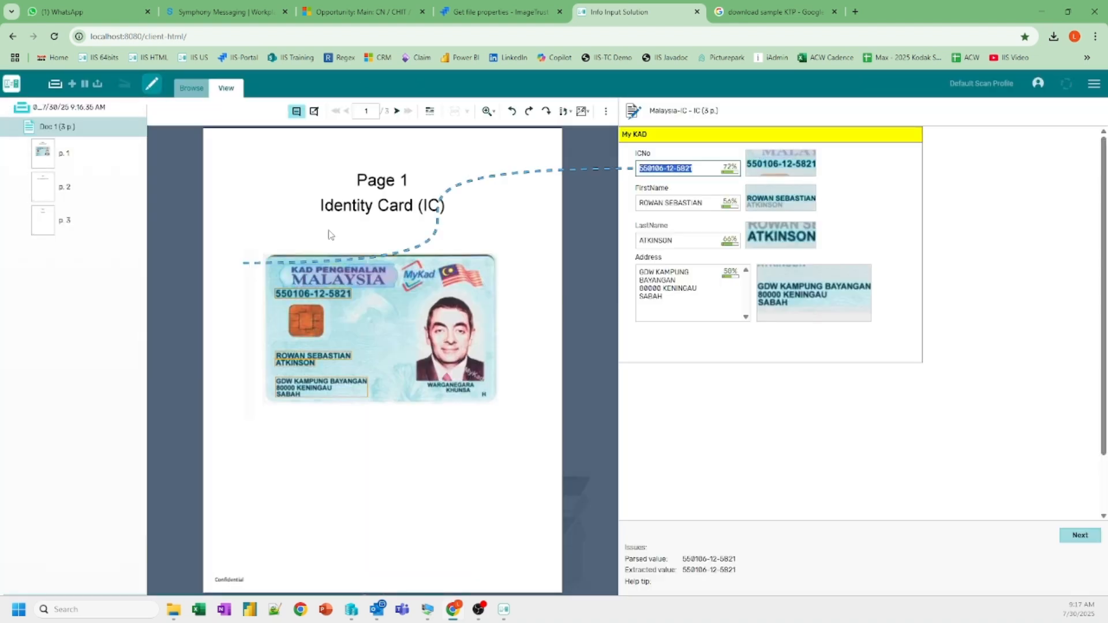
Review the extracted identity card fields and the document's remaining pages, and close the 9:16:35 AM batch.
{"action": "key", "text": "Tab"}
{"action": "key", "text": "Tab"}
{"action": "key", "text": "Tab"}
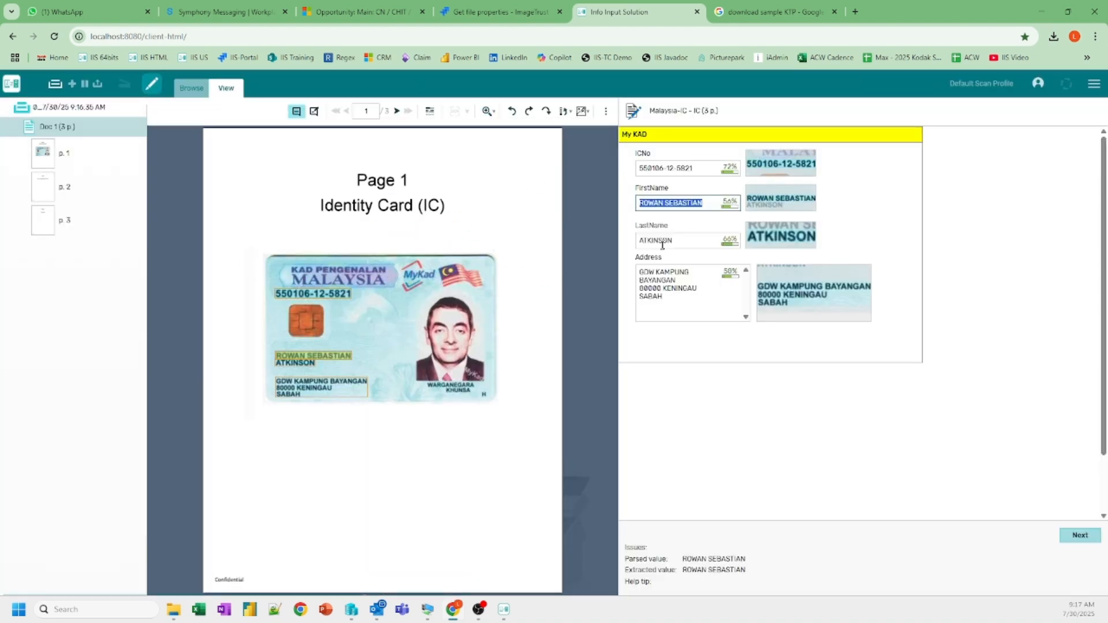
{"action": "left_click", "coordinate": [41, 193]}
{"action": "left_click", "coordinate": [43, 219]}
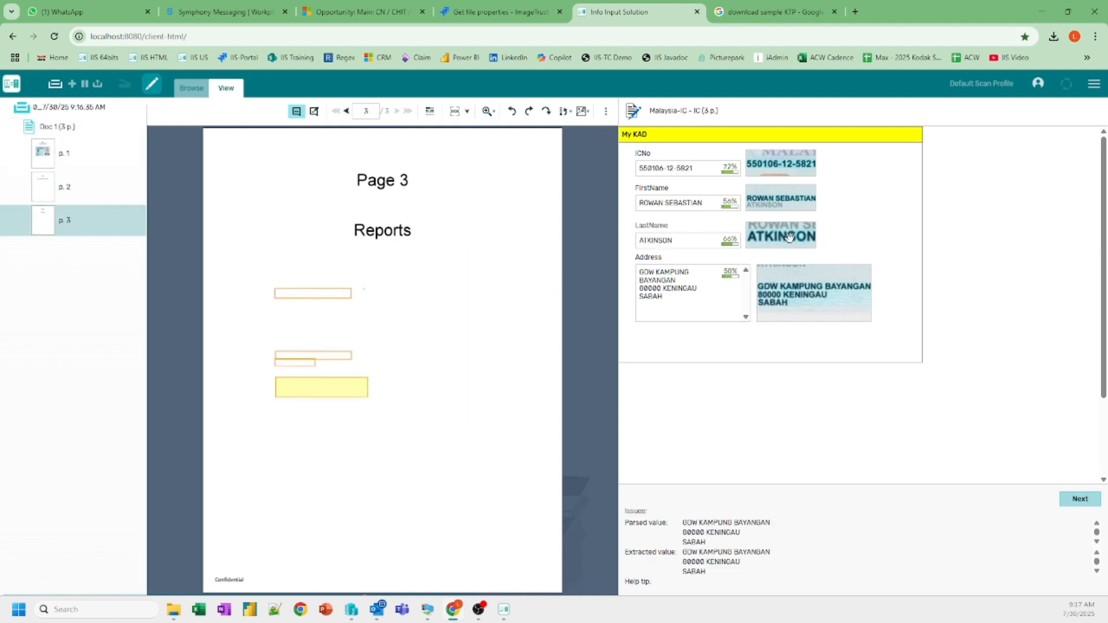
{"action": "left_click", "coordinate": [97, 85]}
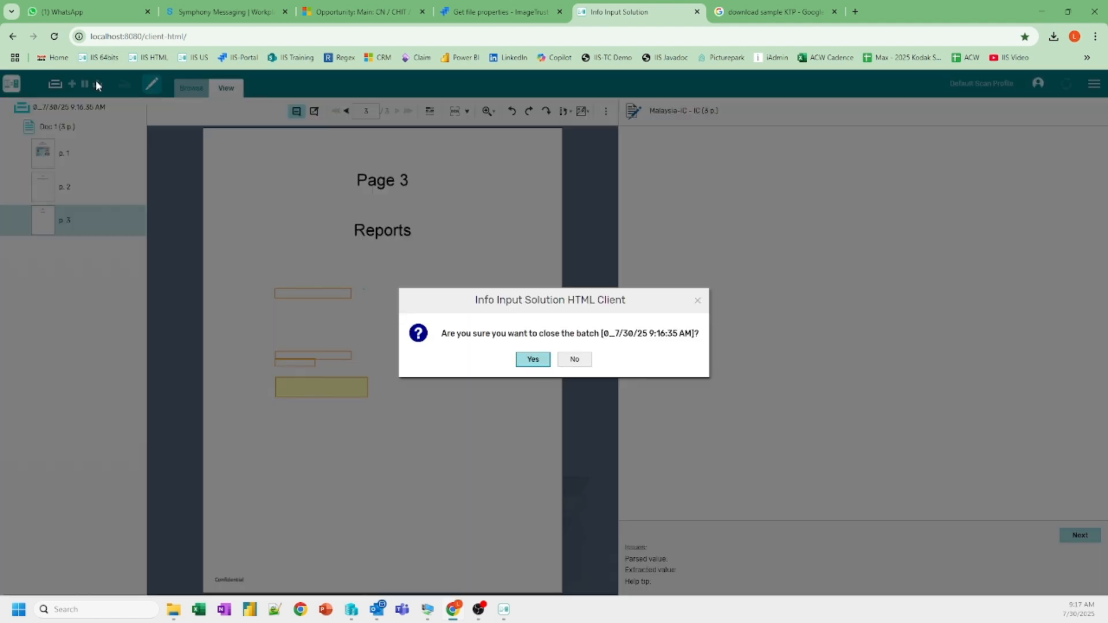
{"action": "left_click", "coordinate": [538, 362]}
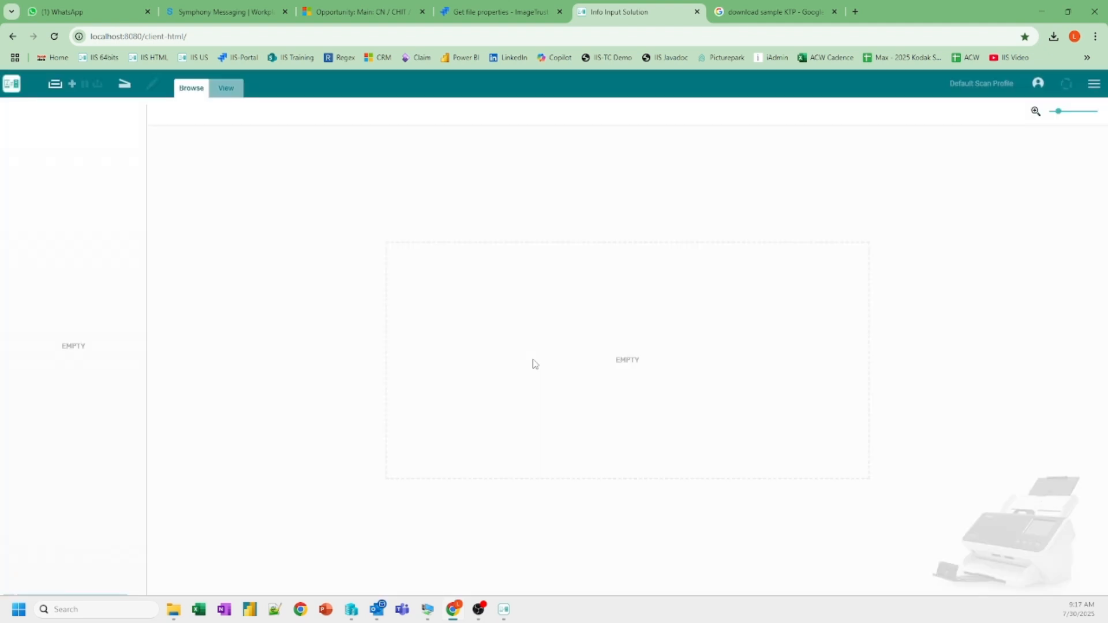
Refresh the Batch Manager list until the 9:16:35 AM batch reaches the Waiting_IGL step, and open that batch.
{"action": "left_click", "coordinate": [1094, 84]}
{"action": "left_click", "coordinate": [1061, 99]}
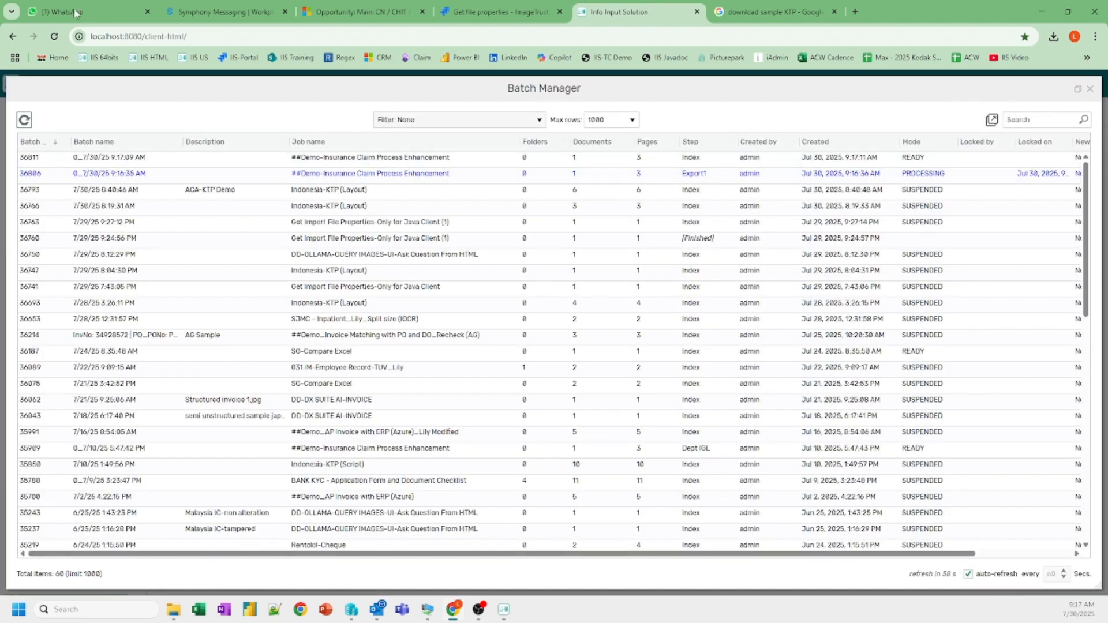
{"action": "left_click", "coordinate": [24, 121]}
{"action": "left_click", "coordinate": [23, 120]}
{"action": "left_click", "coordinate": [23, 121]}
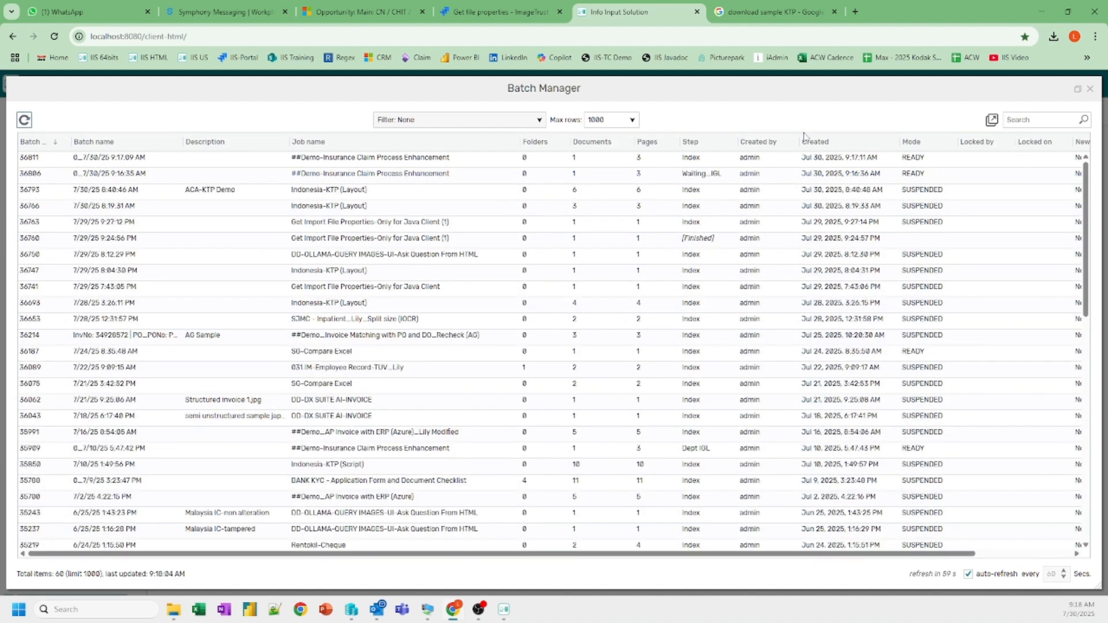
{"action": "right_click", "coordinate": [705, 174]}
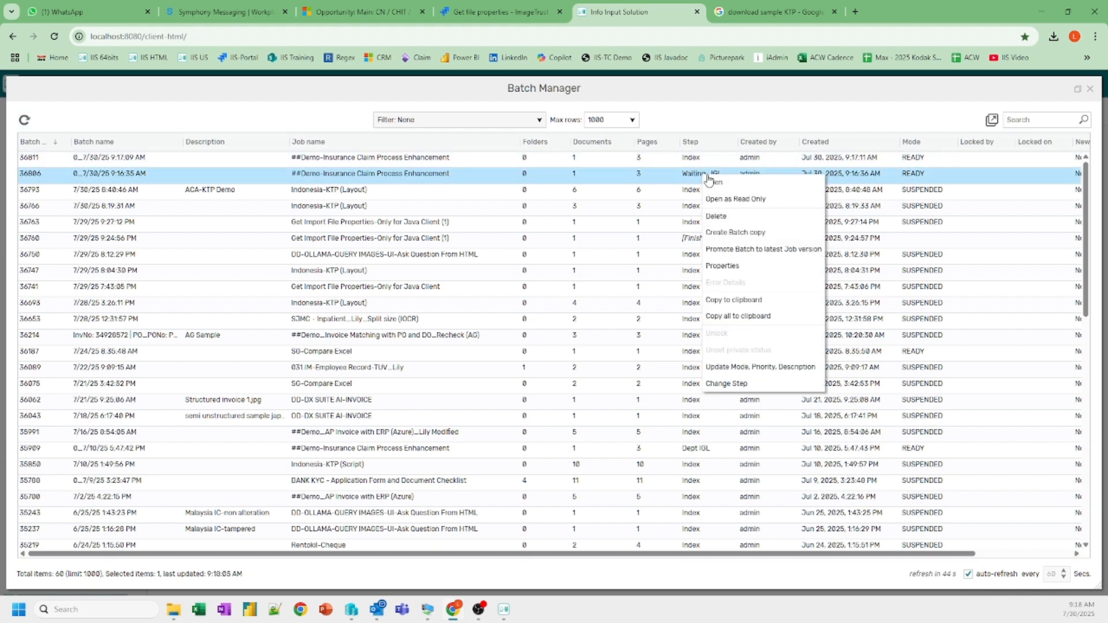
{"action": "left_click", "coordinate": [711, 181]}
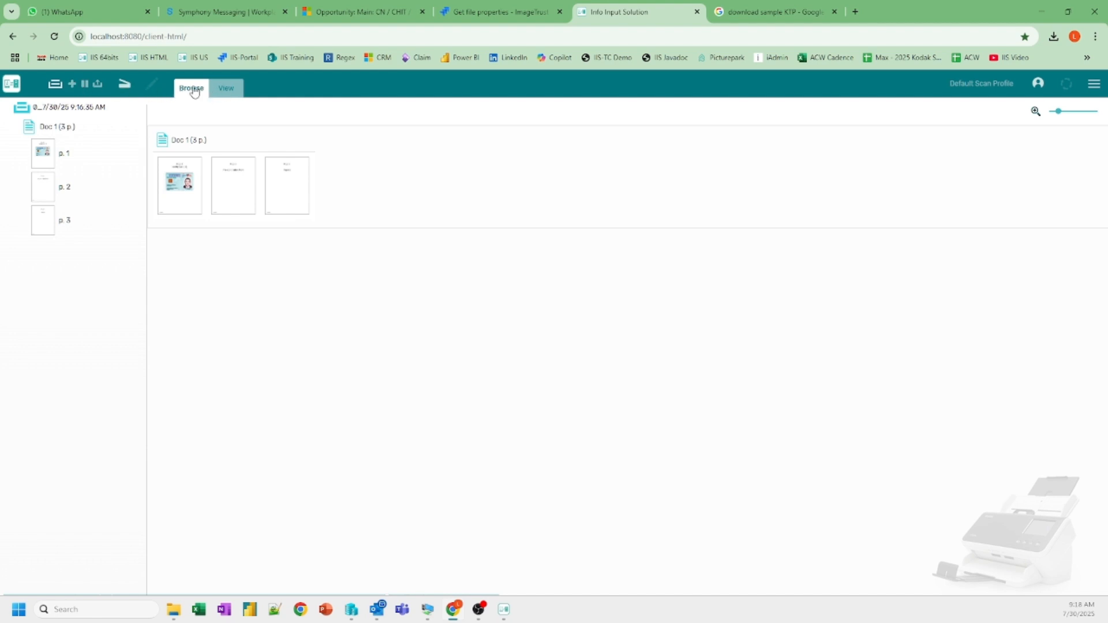
Import 002. Sample Documents-IGL.docx into the open batch and preview the added page.
{"action": "left_click", "coordinate": [125, 87]}
{"action": "left_click", "coordinate": [135, 103]}
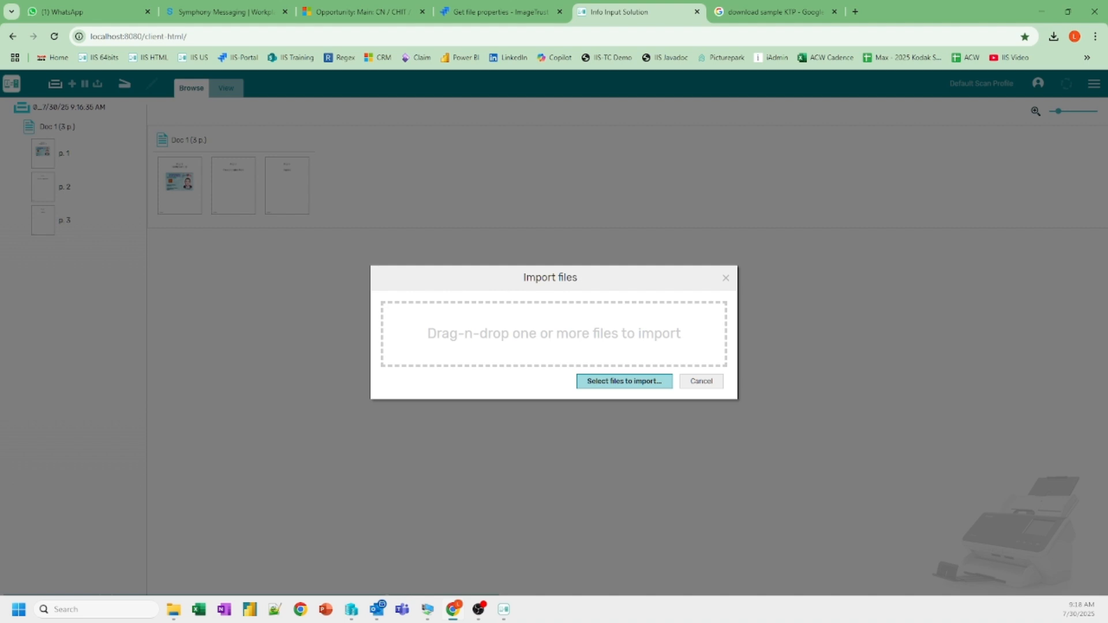
{"action": "left_click_drag", "start_coordinate": [0, 462], "coordinate": [561, 364]}
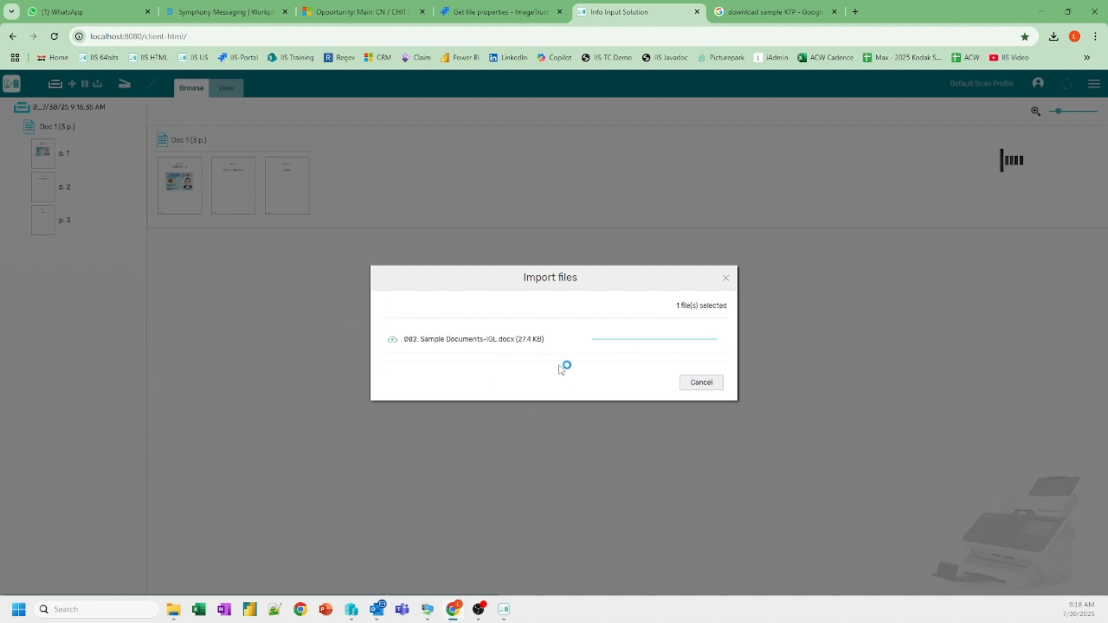
{"action": "mouse_move", "coordinate": [364, 212]}
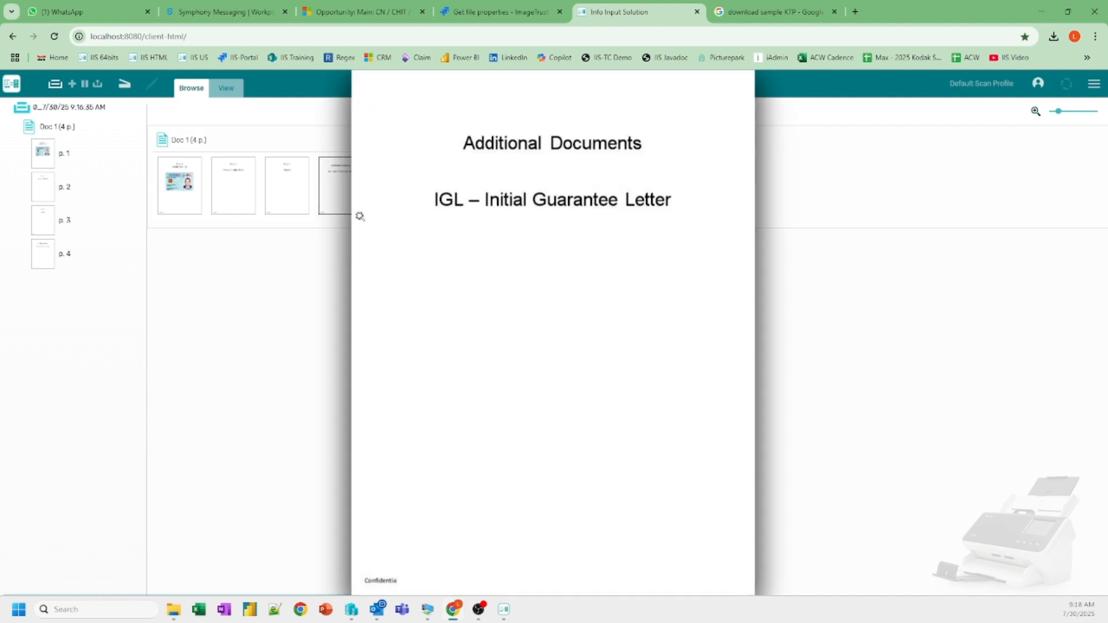
Select page 1 in the batch tree and close the 9:16:35 AM batch to release it from Waiting_IGL.
{"action": "left_click", "coordinate": [50, 151]}
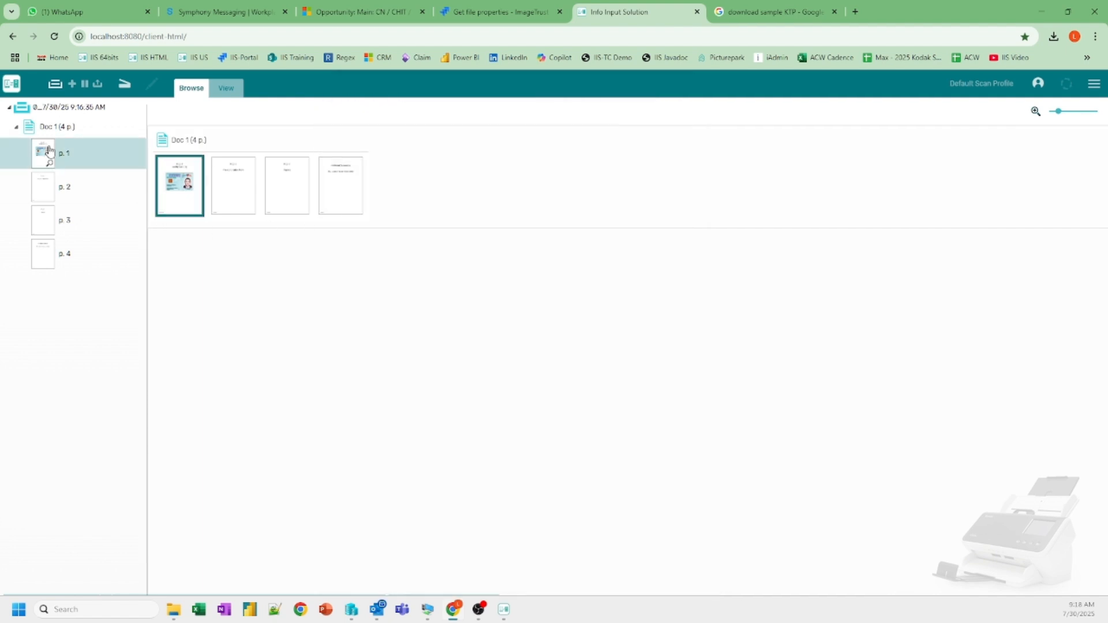
{"action": "left_click", "coordinate": [97, 84]}
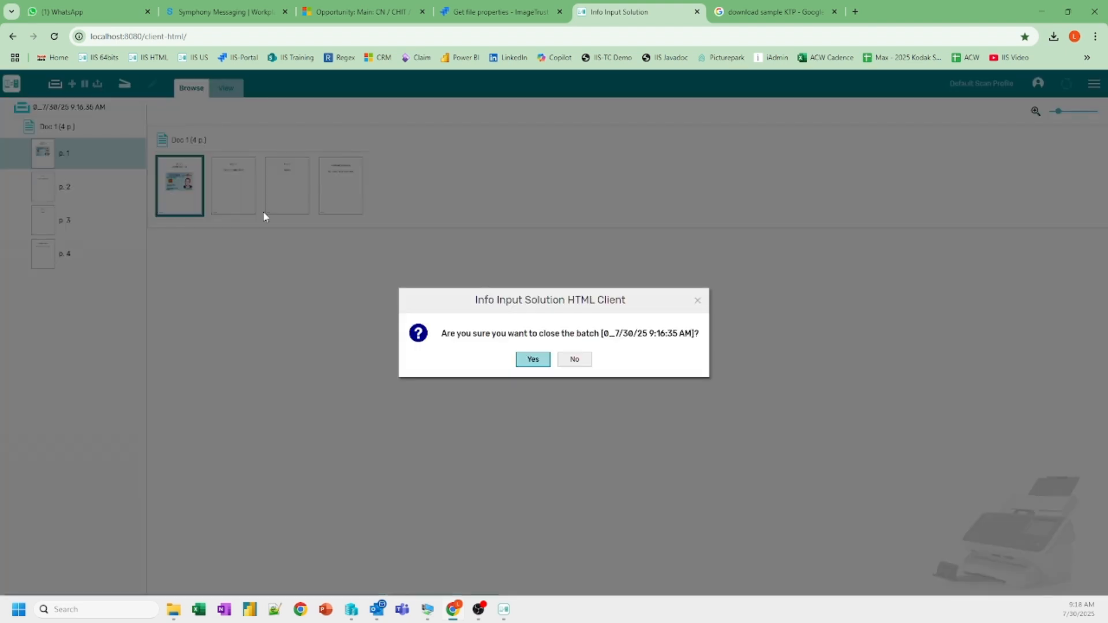
{"action": "left_click", "coordinate": [532, 360]}
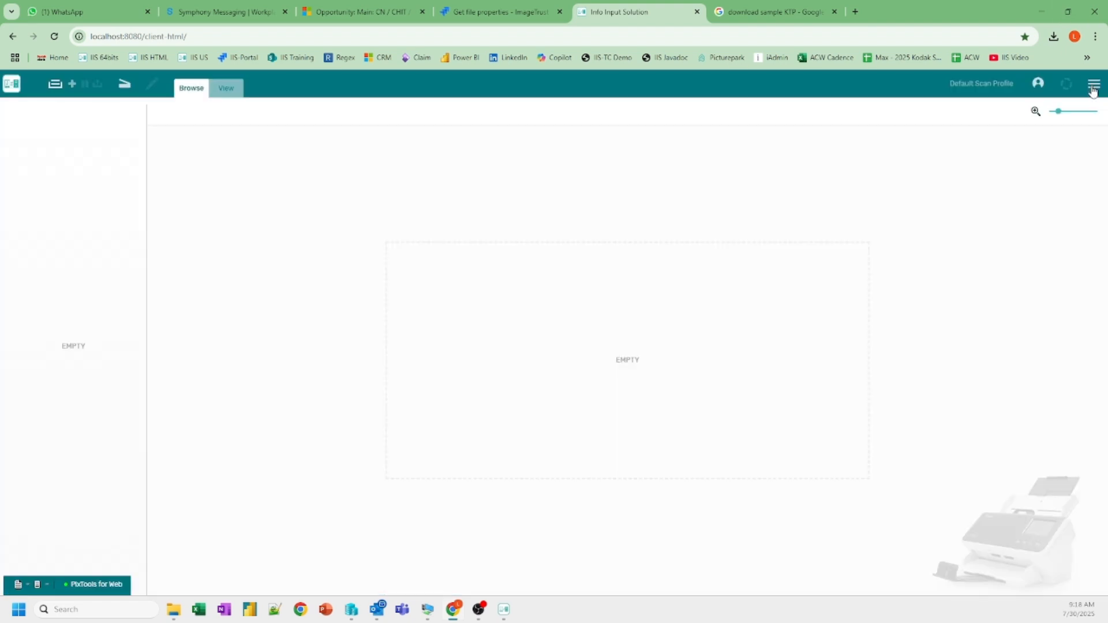
Refresh the Batch Manager list to check the 9:16:35 AM batch's step, and open the 9:17:09 AM batch.
{"action": "left_click", "coordinate": [1094, 84]}
{"action": "left_click", "coordinate": [1047, 102]}
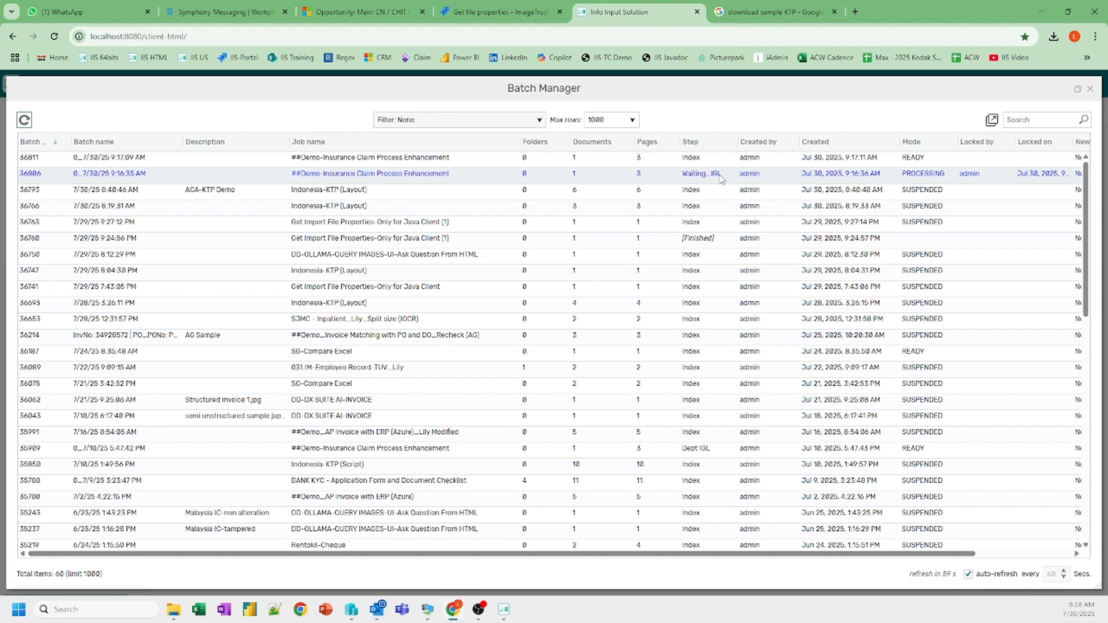
{"action": "left_click", "coordinate": [24, 120]}
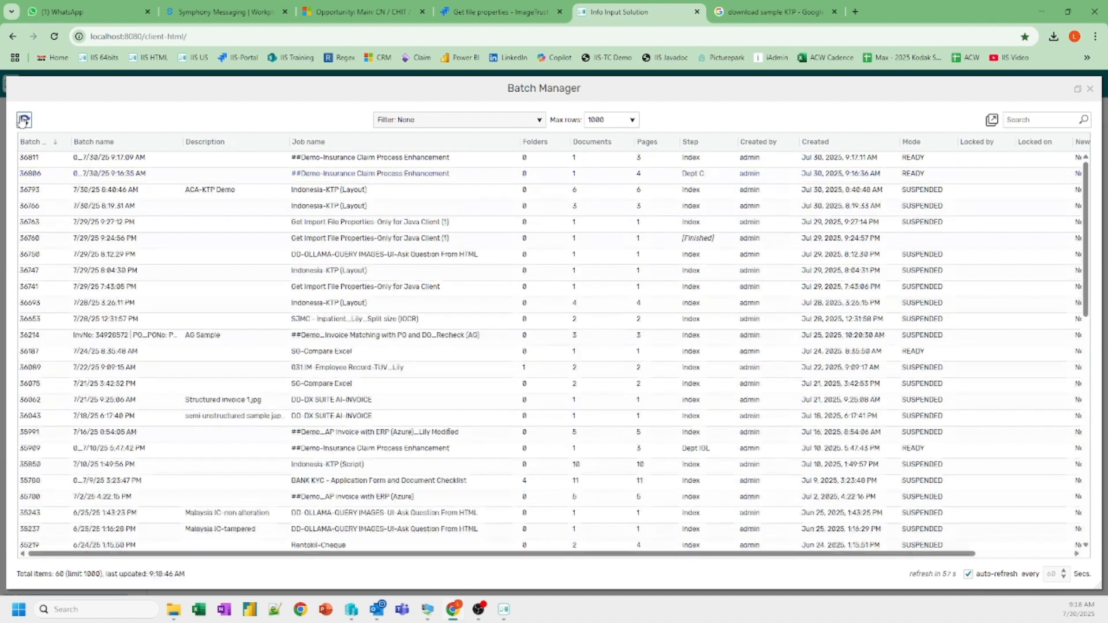
{"action": "right_click", "coordinate": [701, 160]}
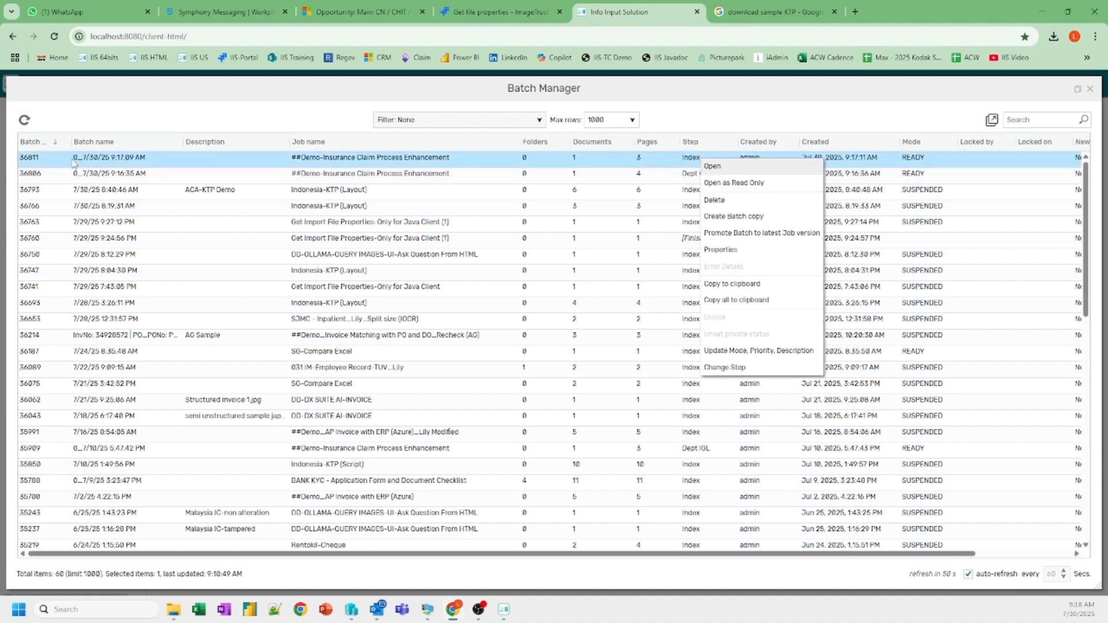
{"action": "left_click", "coordinate": [733, 167]}
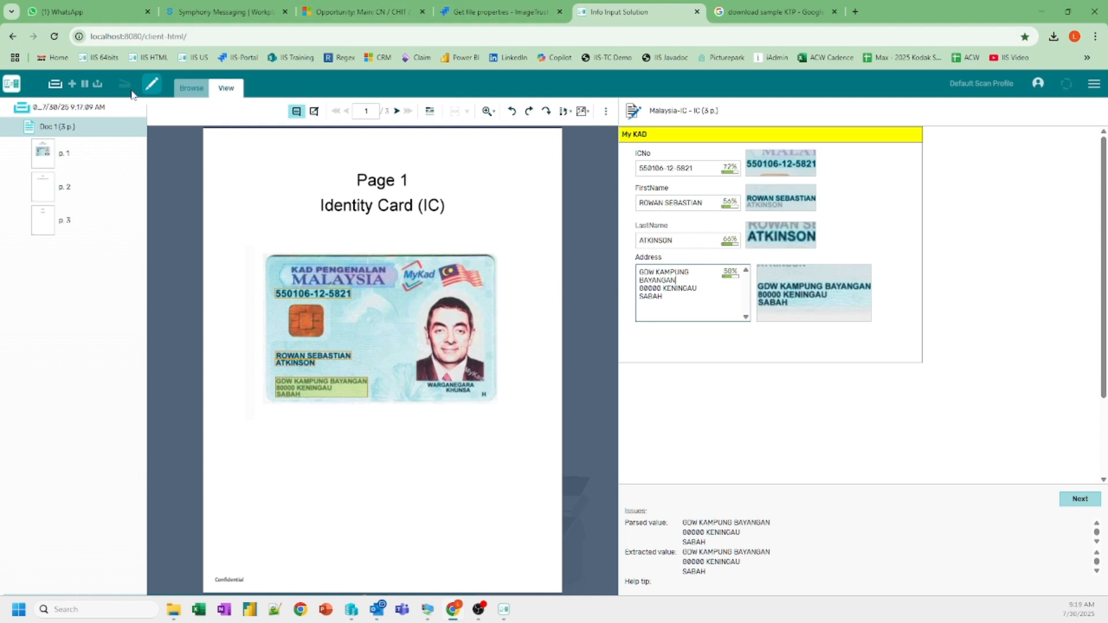
Close the 9:17:09 AM batch and check its workflow step in the Batch Manager.
{"action": "left_click", "coordinate": [97, 85]}
{"action": "left_click", "coordinate": [531, 360]}
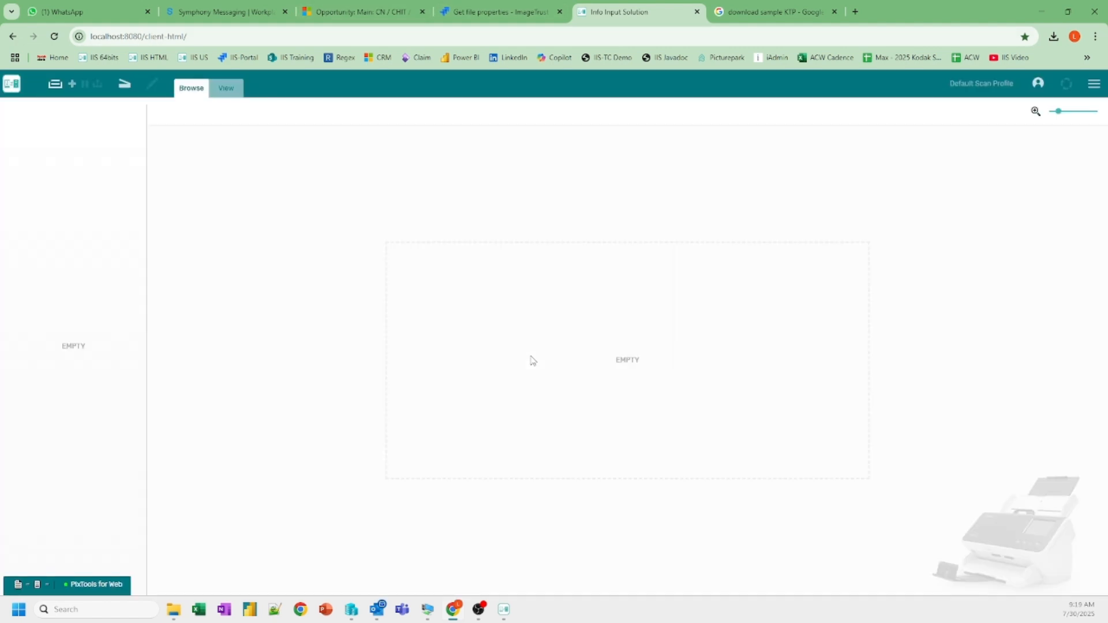
{"action": "left_click", "coordinate": [1094, 84]}
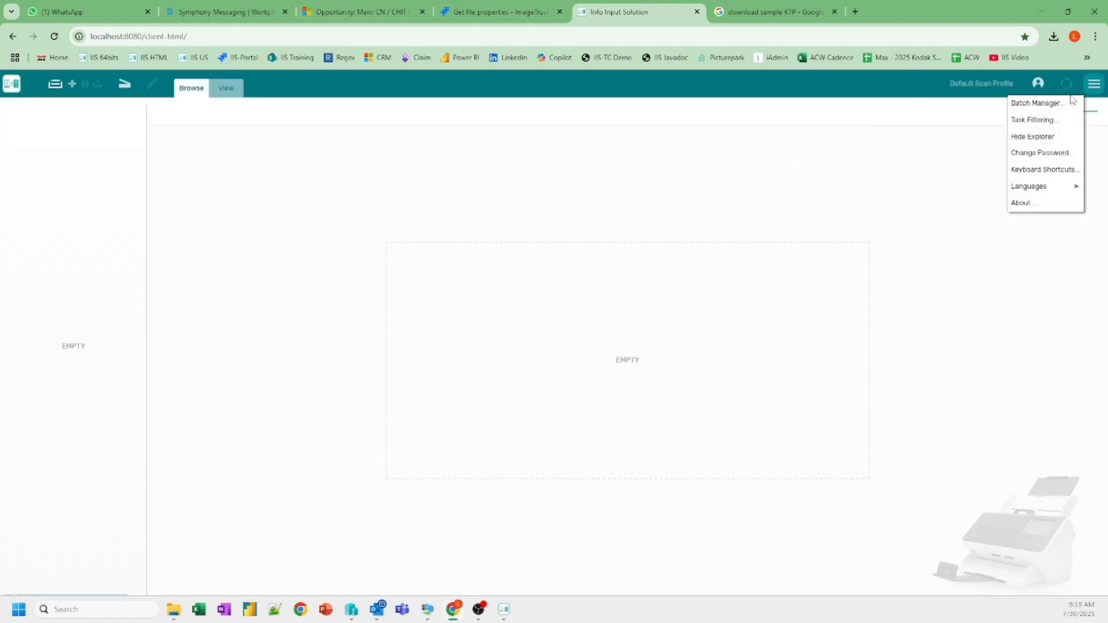
{"action": "left_click", "coordinate": [1072, 102]}
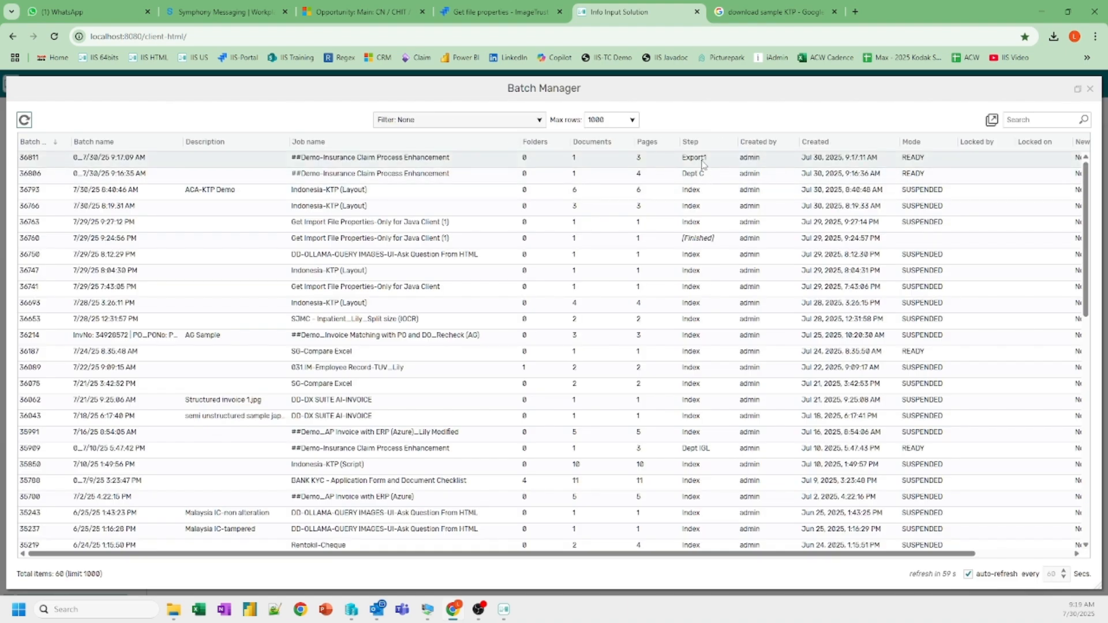
Refresh the Batch Manager list and open the 9:17:09 AM batch.
{"action": "left_click", "coordinate": [24, 120]}
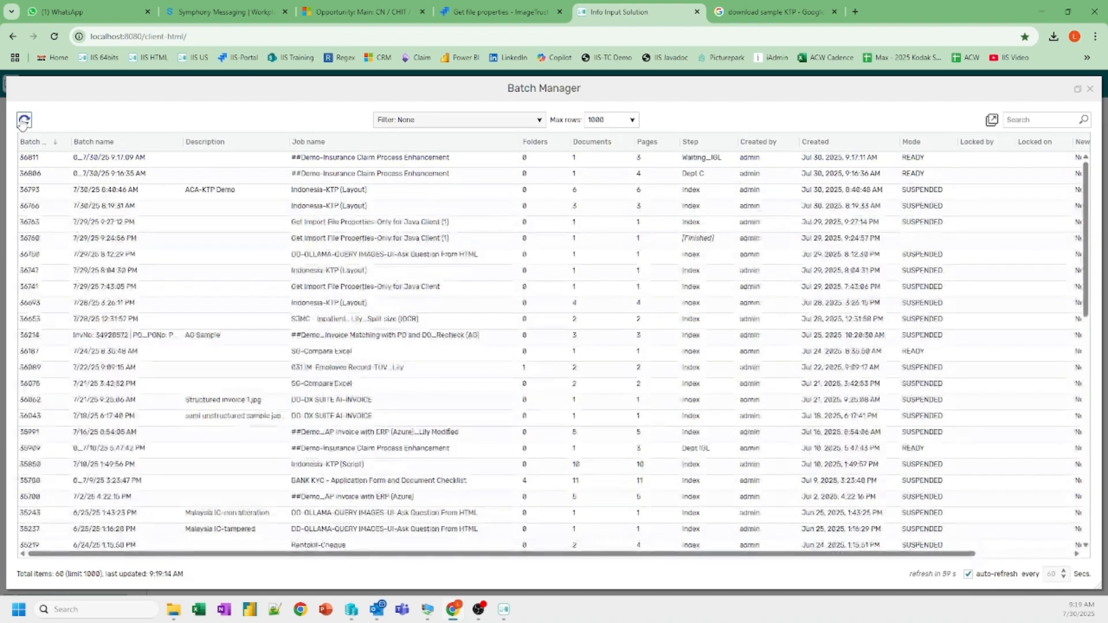
{"action": "right_click", "coordinate": [711, 164]}
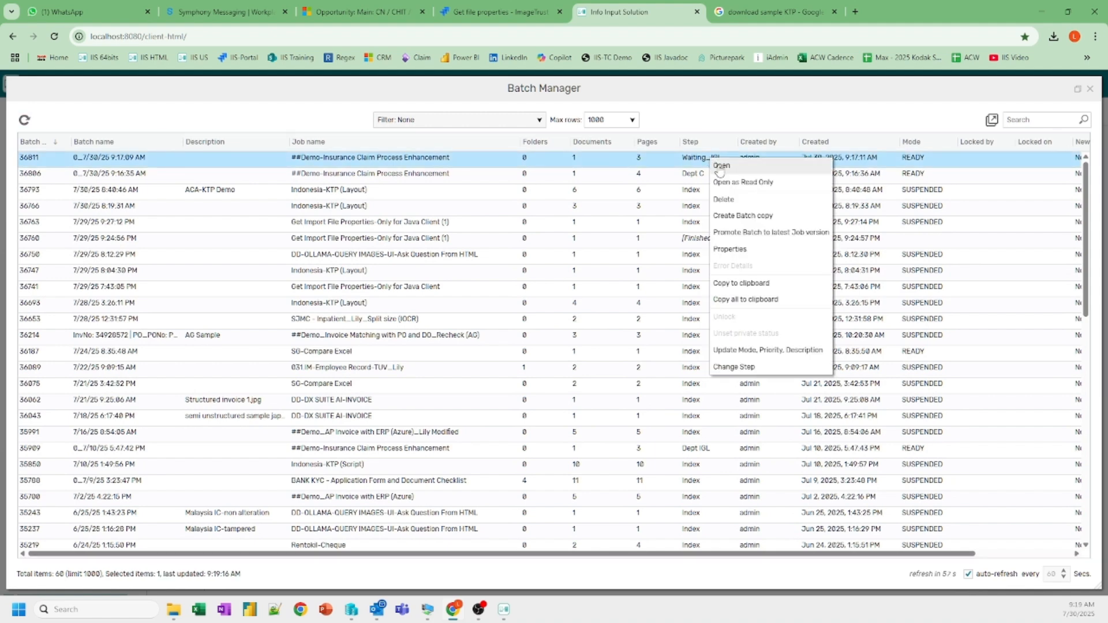
{"action": "left_click", "coordinate": [721, 166]}
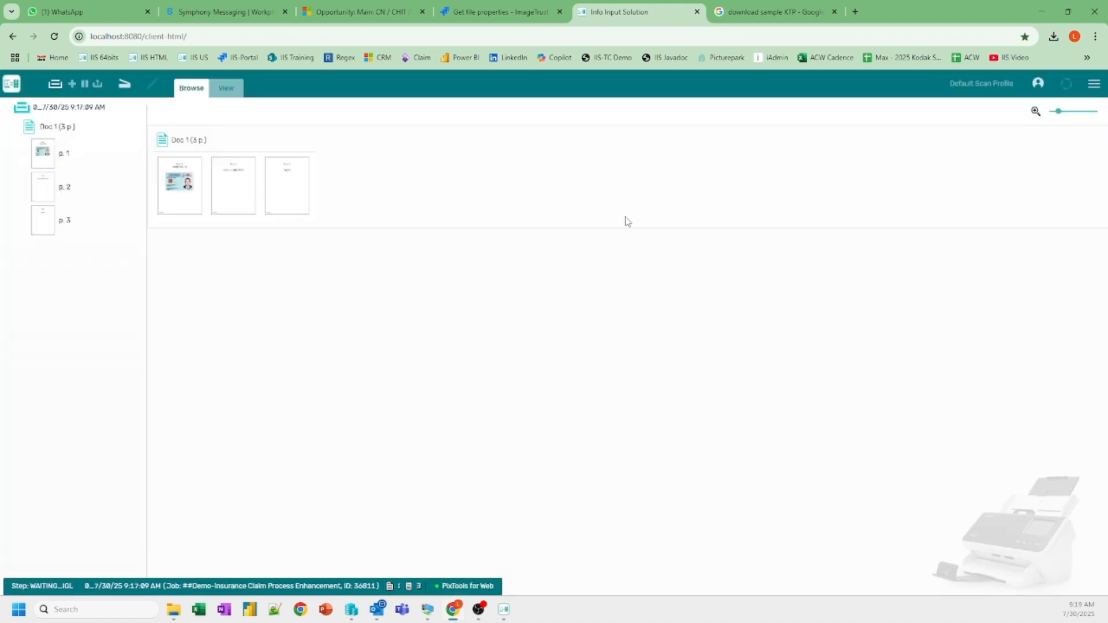
Reject Doc 1 as Not Yet Obtained IGL, commenting "Tried call doctor to get more information on the operation. The document can only be ready by tomorrow".
{"action": "left_click", "coordinate": [45, 153]}
{"action": "right_click", "coordinate": [45, 128]}
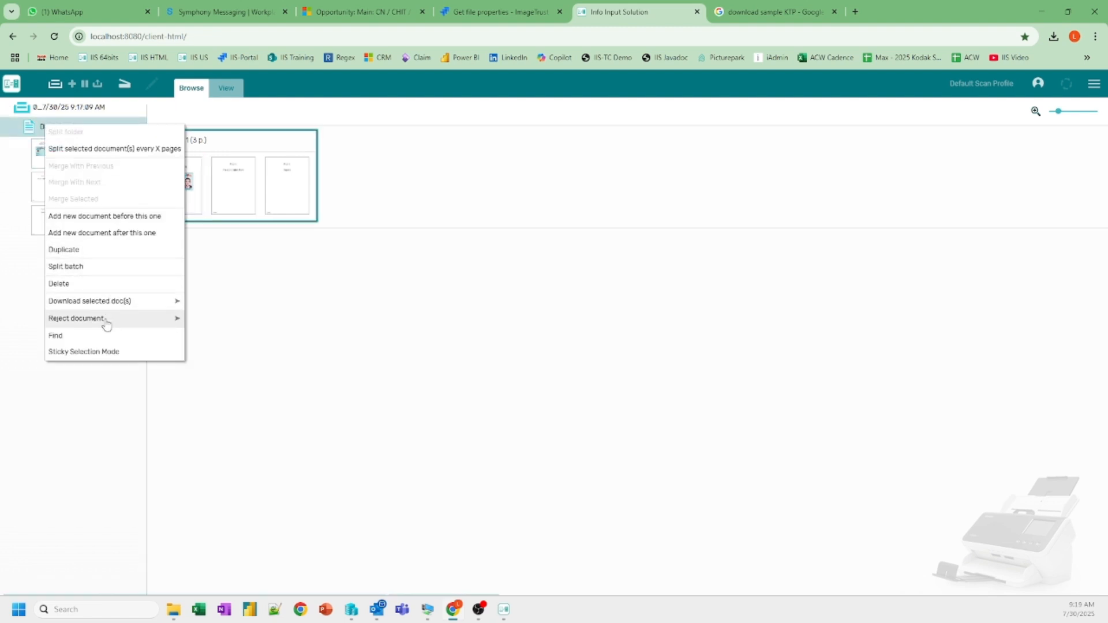
{"action": "mouse_move", "coordinate": [107, 323]}
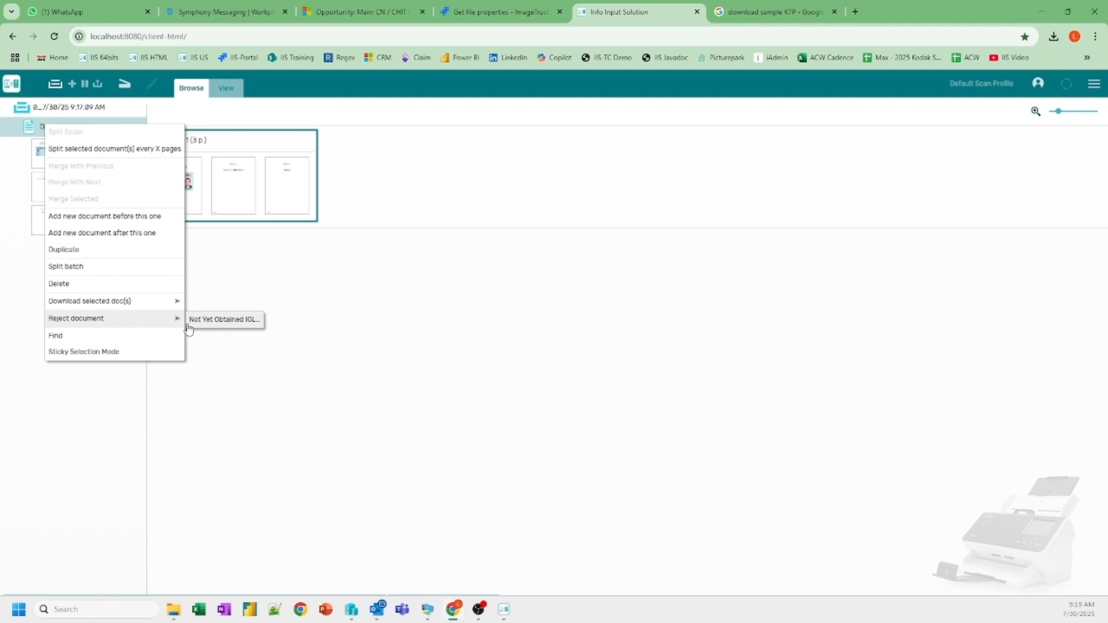
{"action": "left_click", "coordinate": [226, 322]}
{"action": "left_click", "coordinate": [413, 328]}
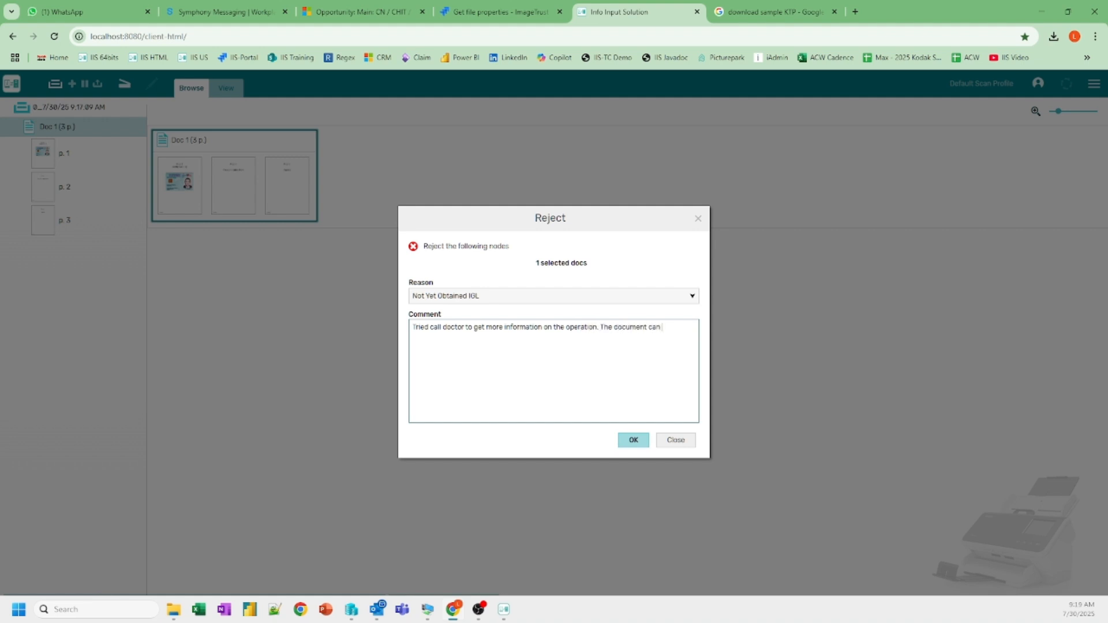
{"action": "type", "text": "ready by tomorrow"}
{"action": "left_click", "coordinate": [633, 440]}
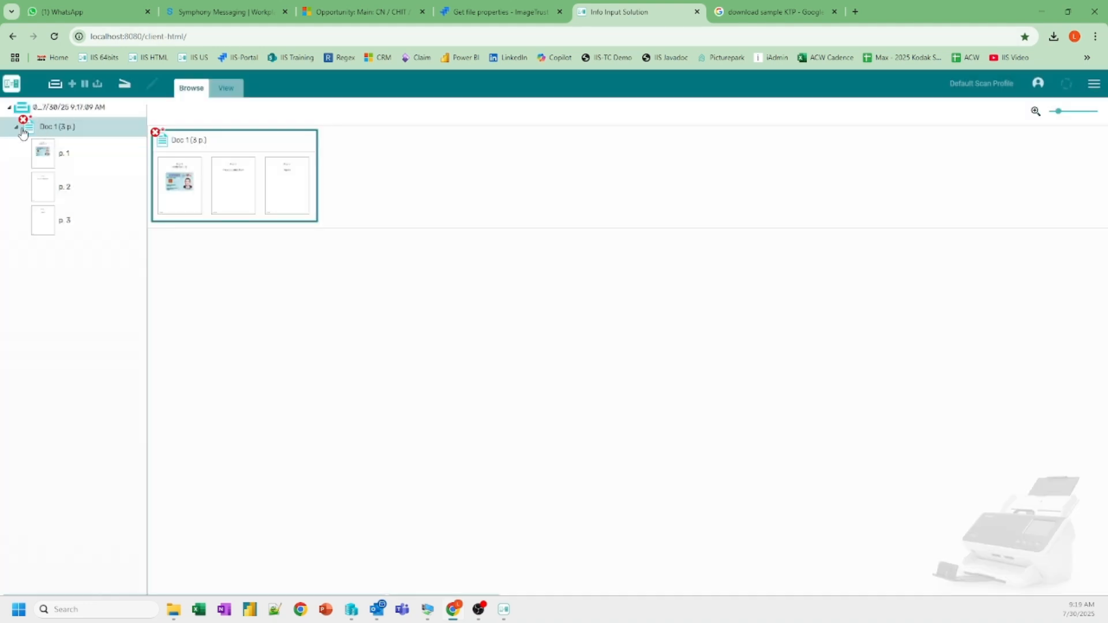
Close the 9:17:09 AM batch with its rejected document and check its workflow step in the Batch Manager.
{"action": "mouse_move", "coordinate": [25, 125]}
{"action": "left_click", "coordinate": [98, 87]}
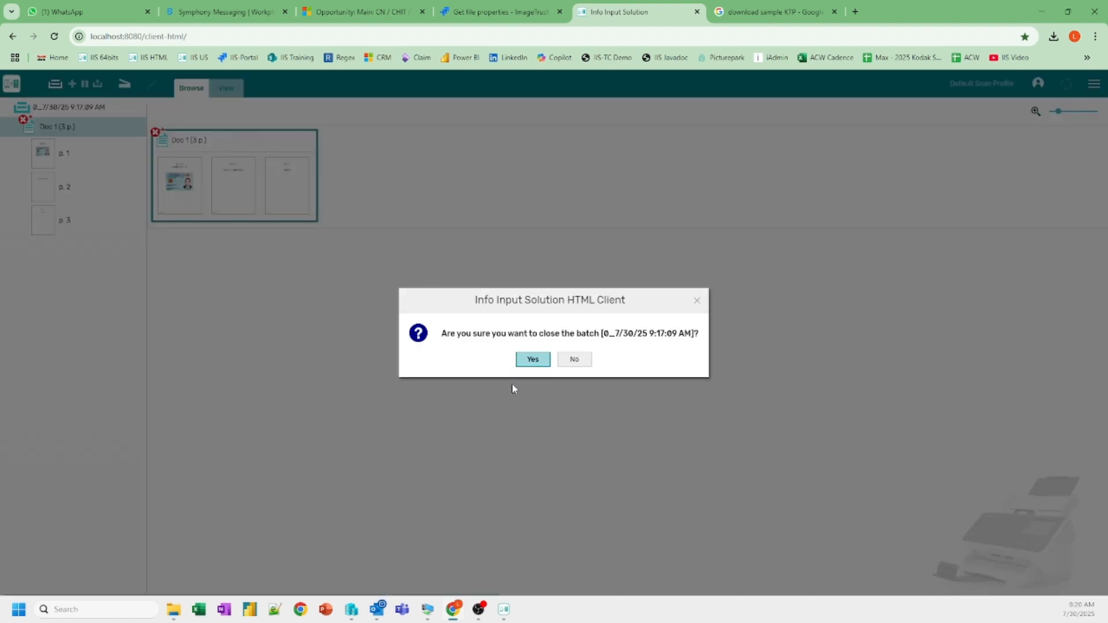
{"action": "left_click", "coordinate": [532, 358]}
{"action": "left_click", "coordinate": [1096, 87]}
{"action": "left_click", "coordinate": [1055, 103]}
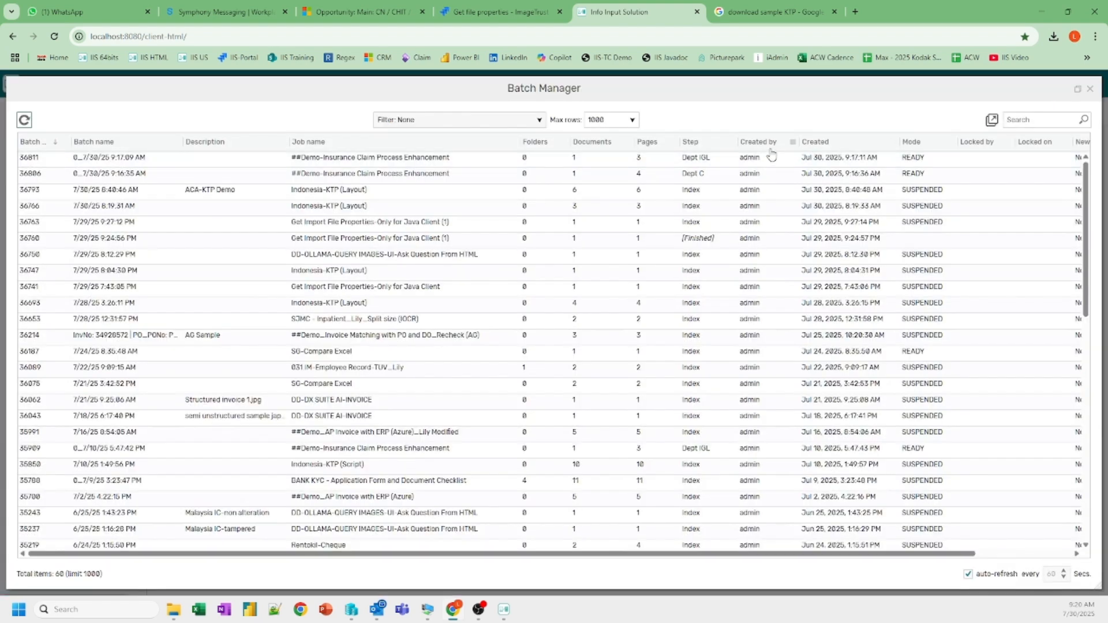
Reopen the 9:17:09 AM batch and read the Reject/Unreject History of Doc 1.
{"action": "right_click", "coordinate": [707, 157]}
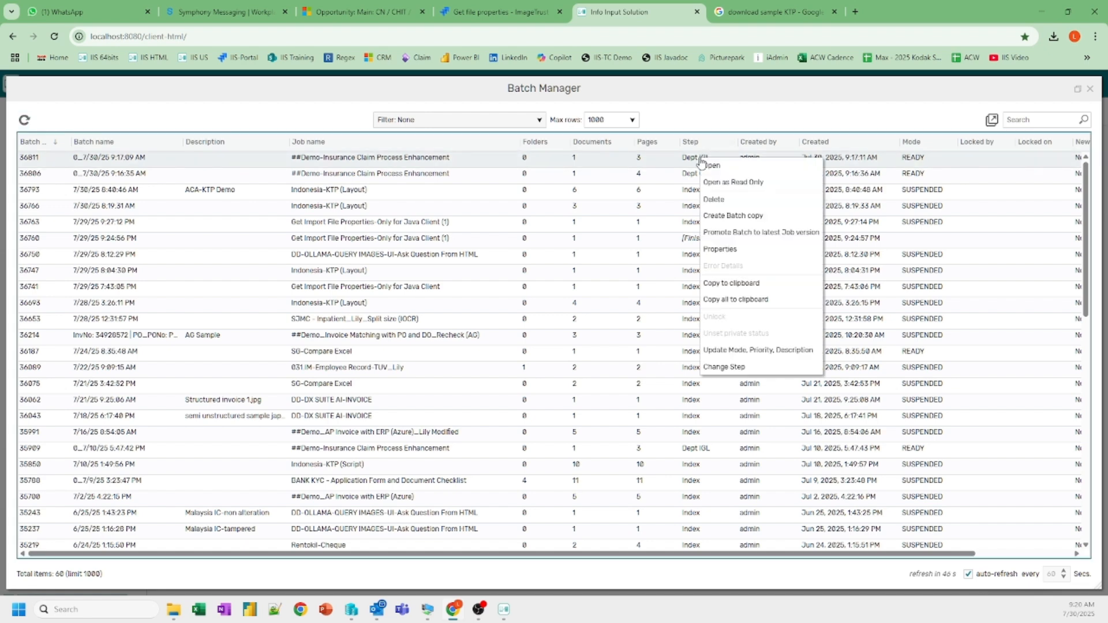
{"action": "left_click", "coordinate": [712, 166]}
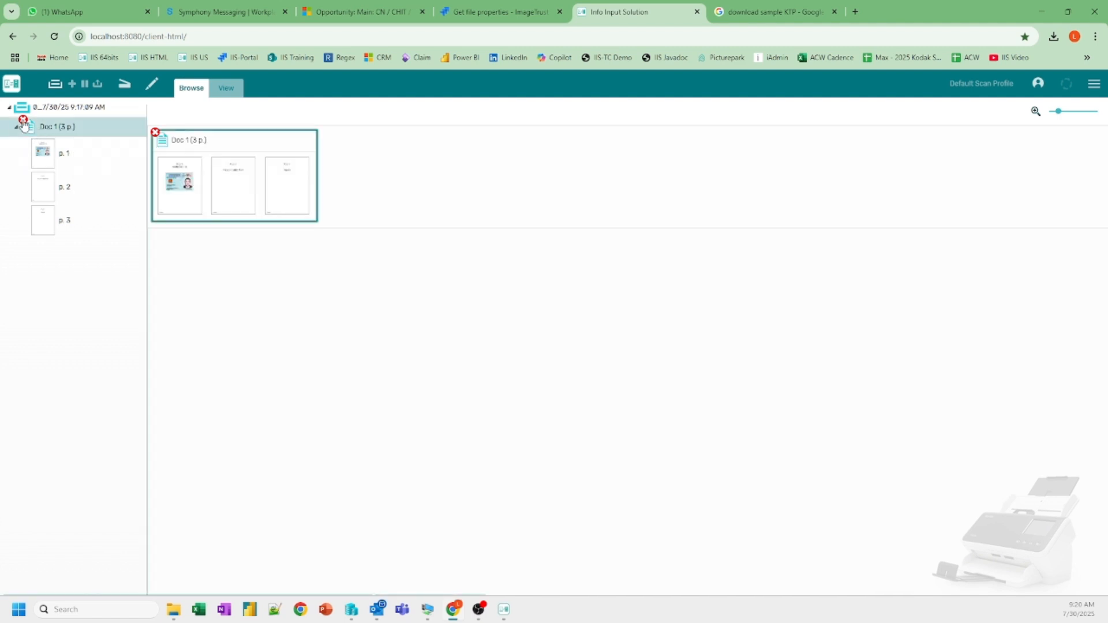
{"action": "right_click", "coordinate": [48, 127]}
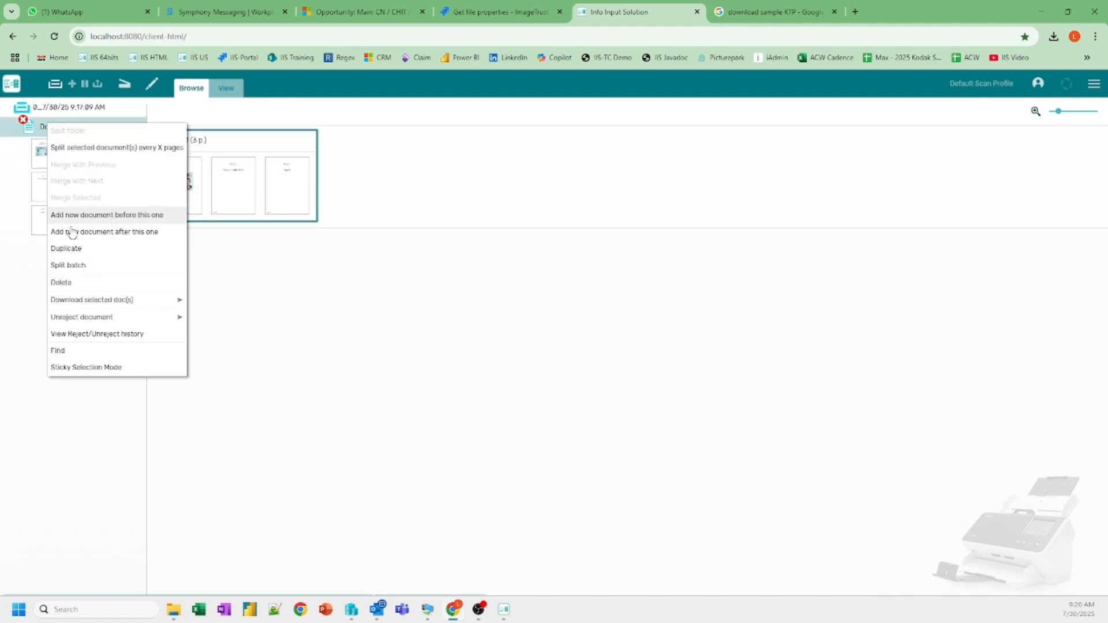
{"action": "left_click", "coordinate": [93, 335]}
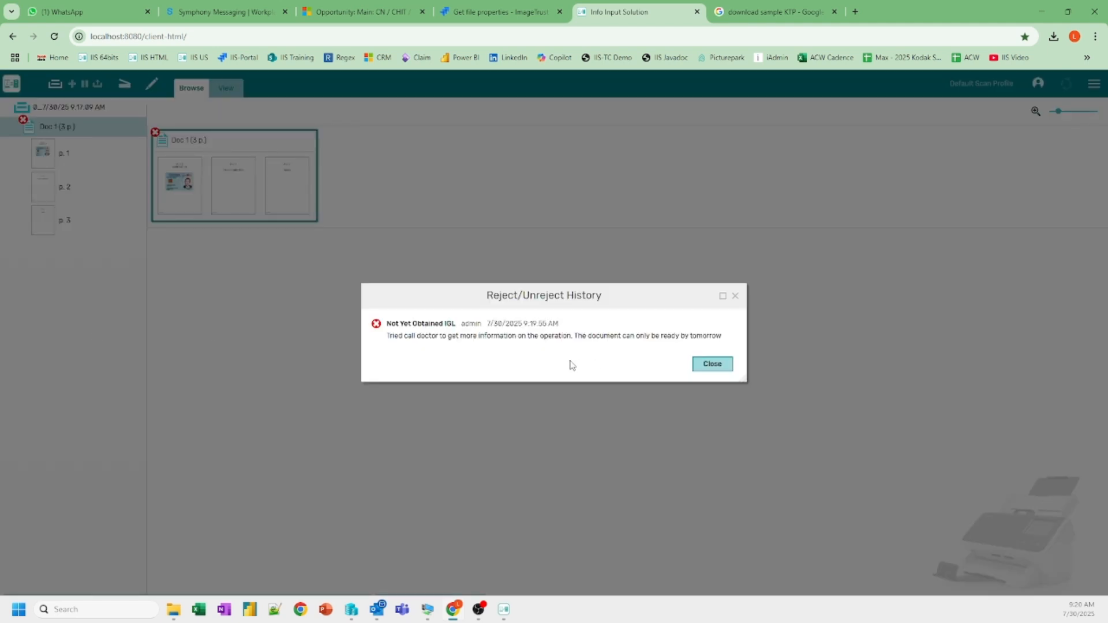
{"action": "left_click_drag", "start_coordinate": [403, 336], "coordinate": [716, 323]}
{"action": "left_click", "coordinate": [714, 364]}
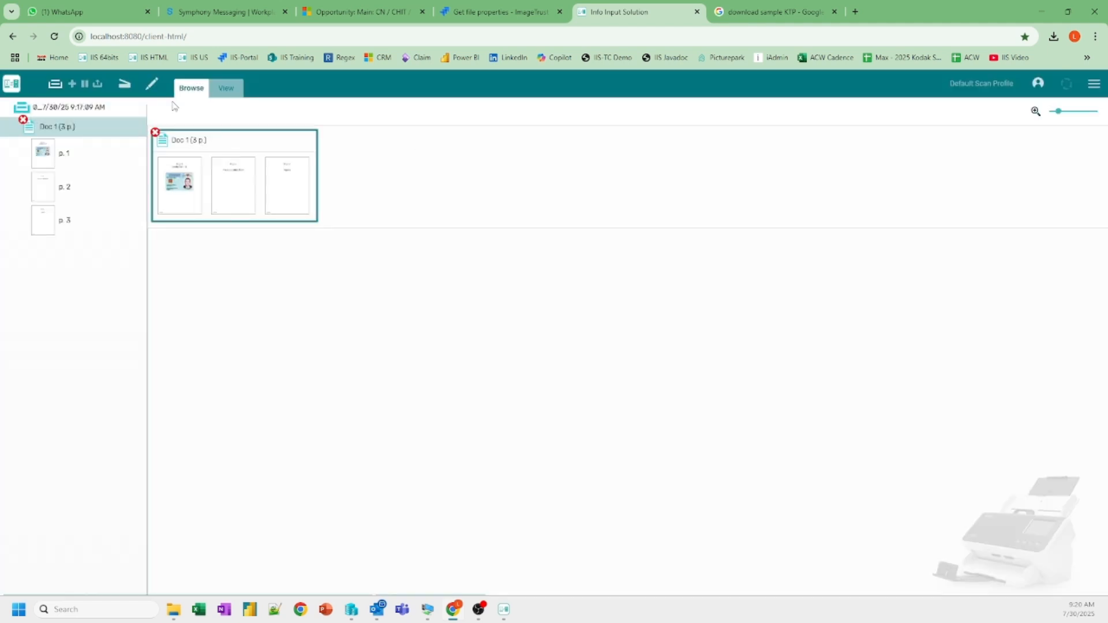
Import the missing Initial Guarantee Letter file and append it to Doc 1 using Scan all and append.
{"action": "left_click", "coordinate": [124, 84]}
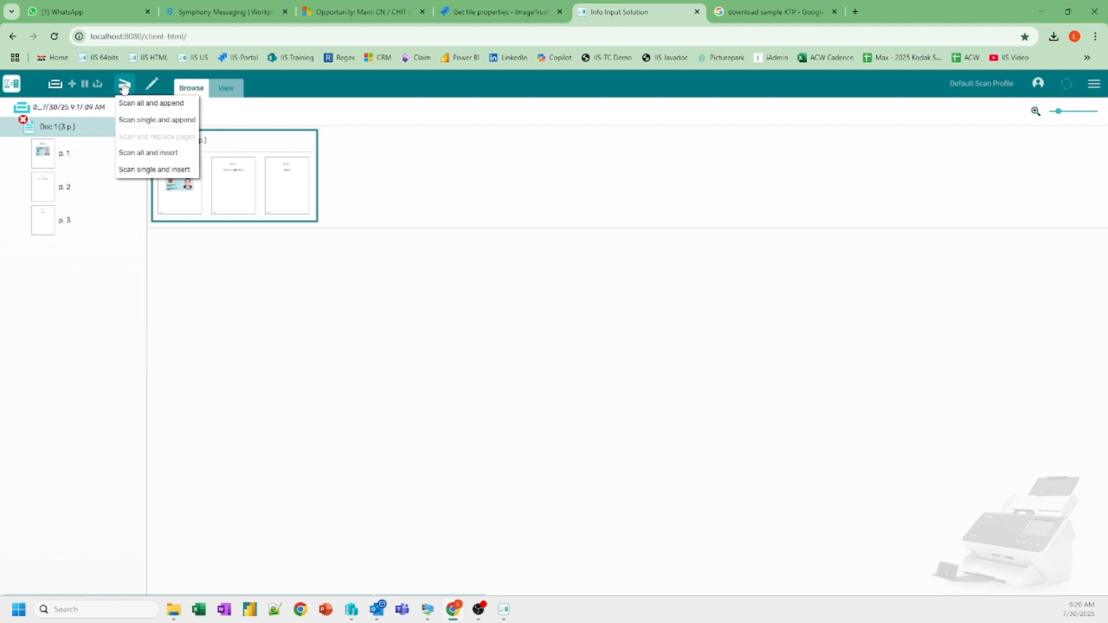
{"action": "left_click", "coordinate": [141, 104]}
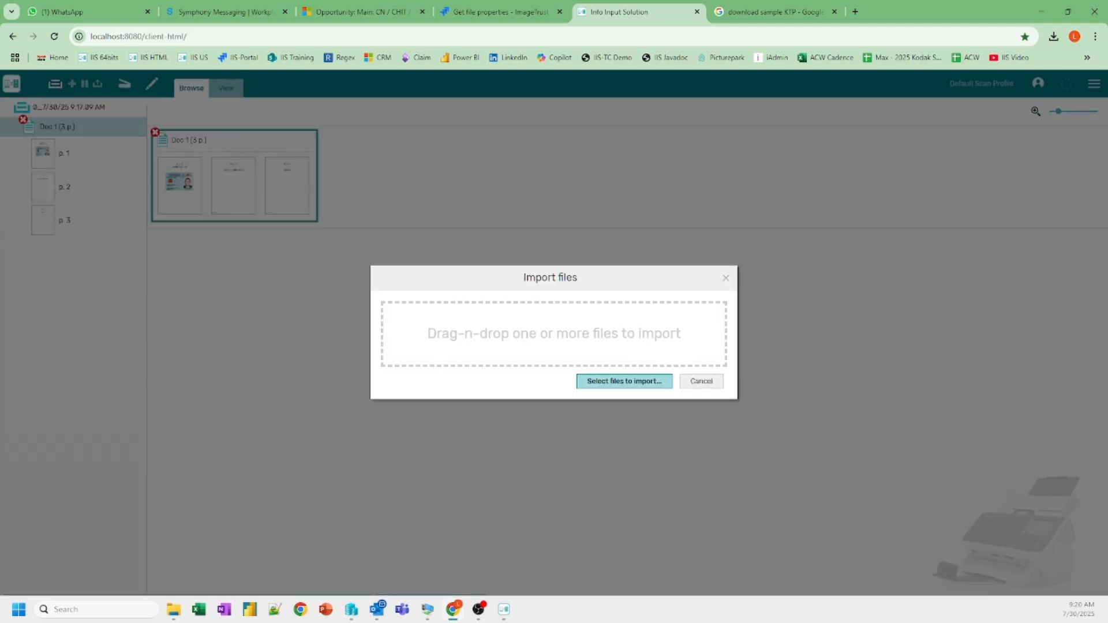
{"action": "left_click_drag", "start_coordinate": [109, 594], "coordinate": [580, 365]}
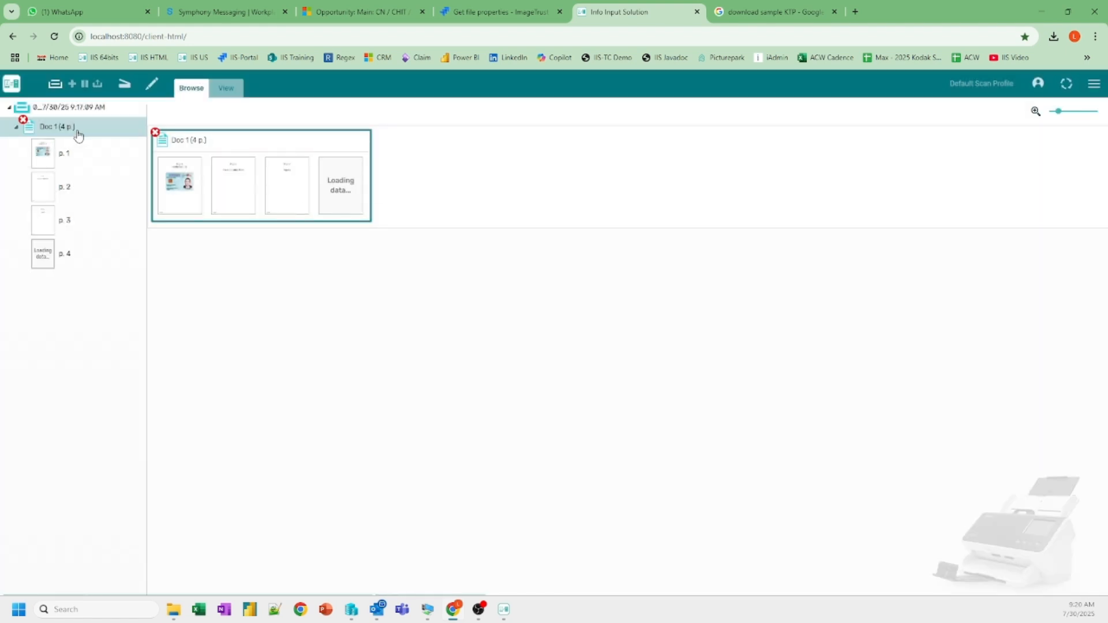
Unreject Doc 1 with the reason IGL Uploaded and the comment "Received at 8am this morning.".
{"action": "right_click", "coordinate": [78, 131]}
{"action": "mouse_move", "coordinate": [104, 325]}
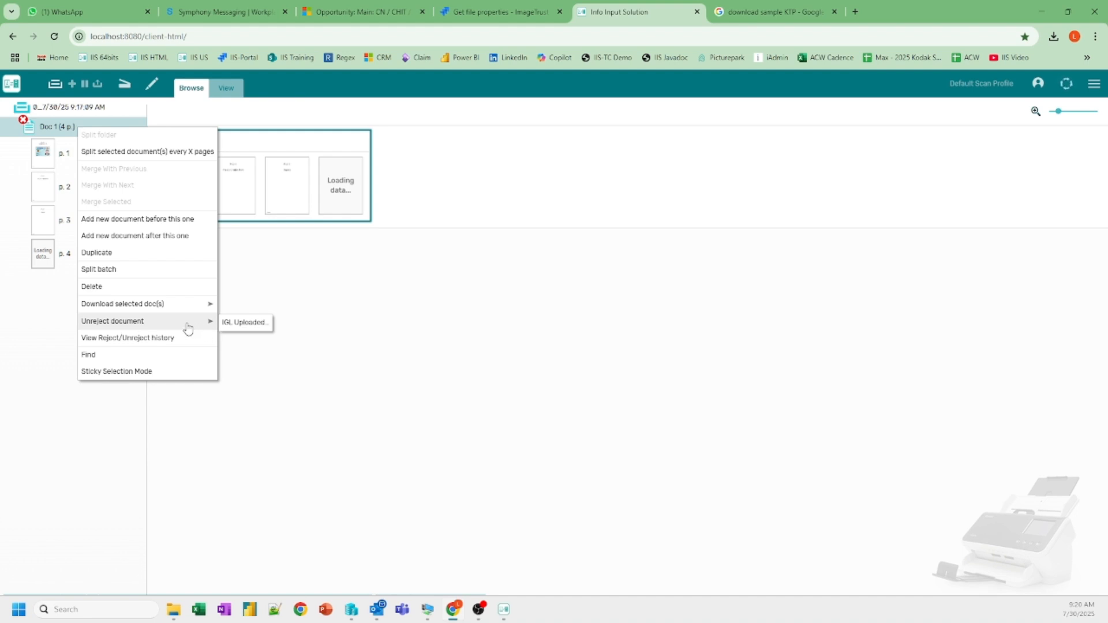
{"action": "left_click", "coordinate": [252, 328]}
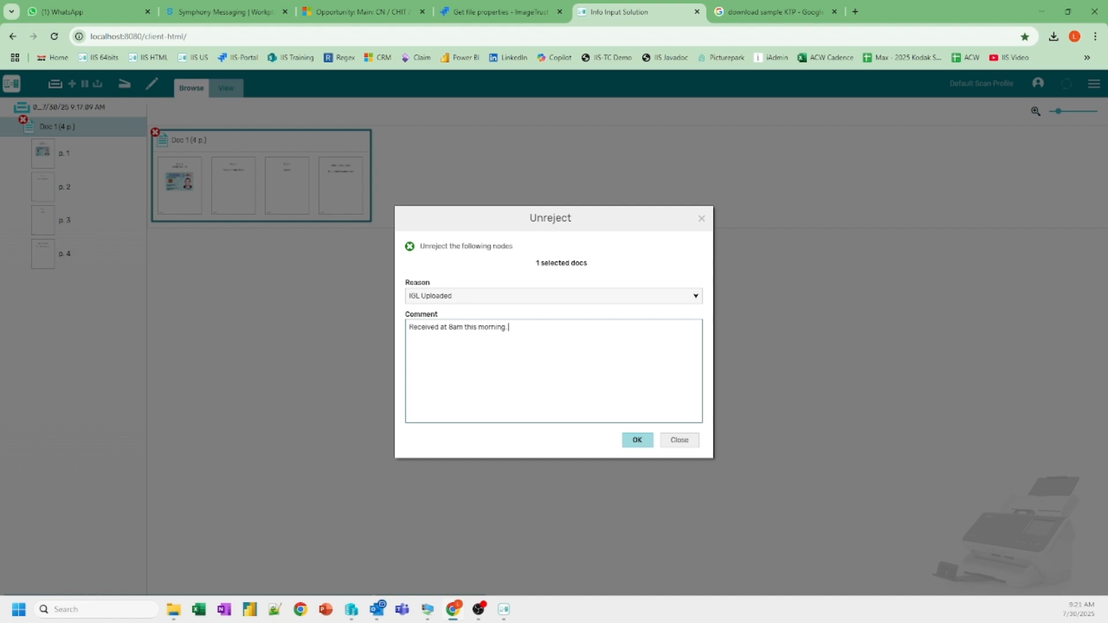
{"action": "left_click", "coordinate": [638, 440]}
Review Doc 1's unreject note and its Reject/Unreject History, and dismiss the history.
{"action": "mouse_move", "coordinate": [49, 125]}
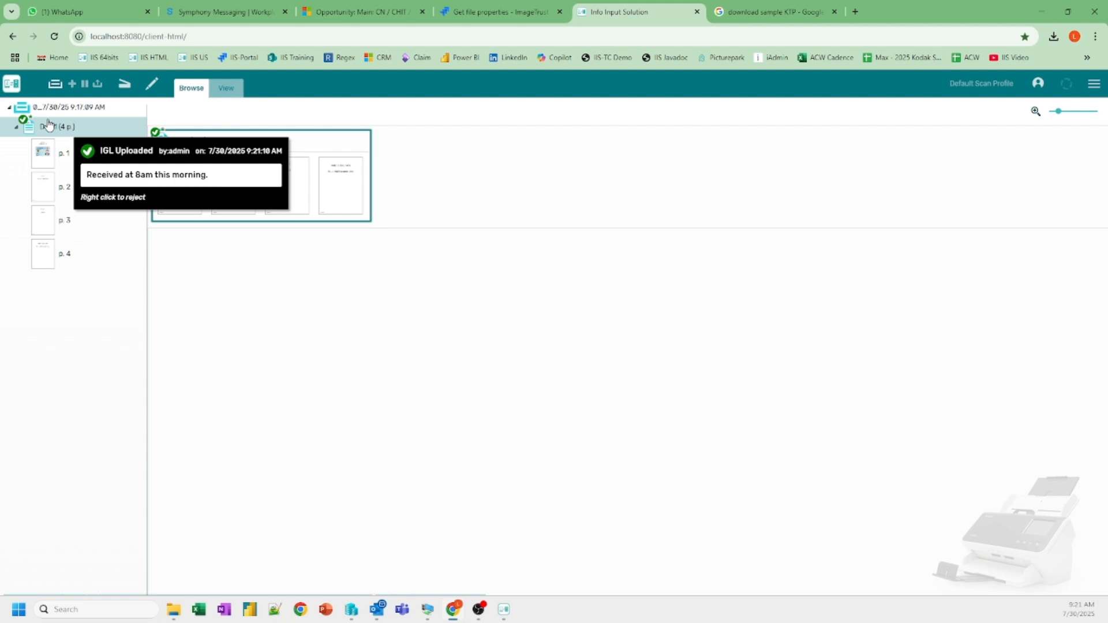
{"action": "right_click", "coordinate": [49, 125]}
{"action": "left_click", "coordinate": [82, 330]}
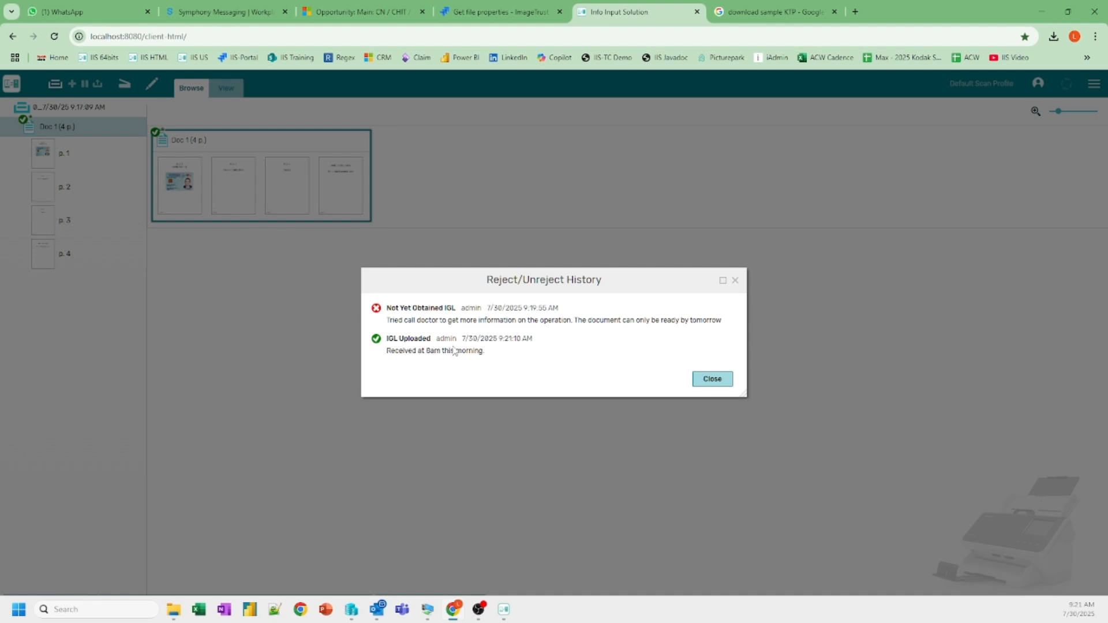
{"action": "left_click", "coordinate": [714, 379]}
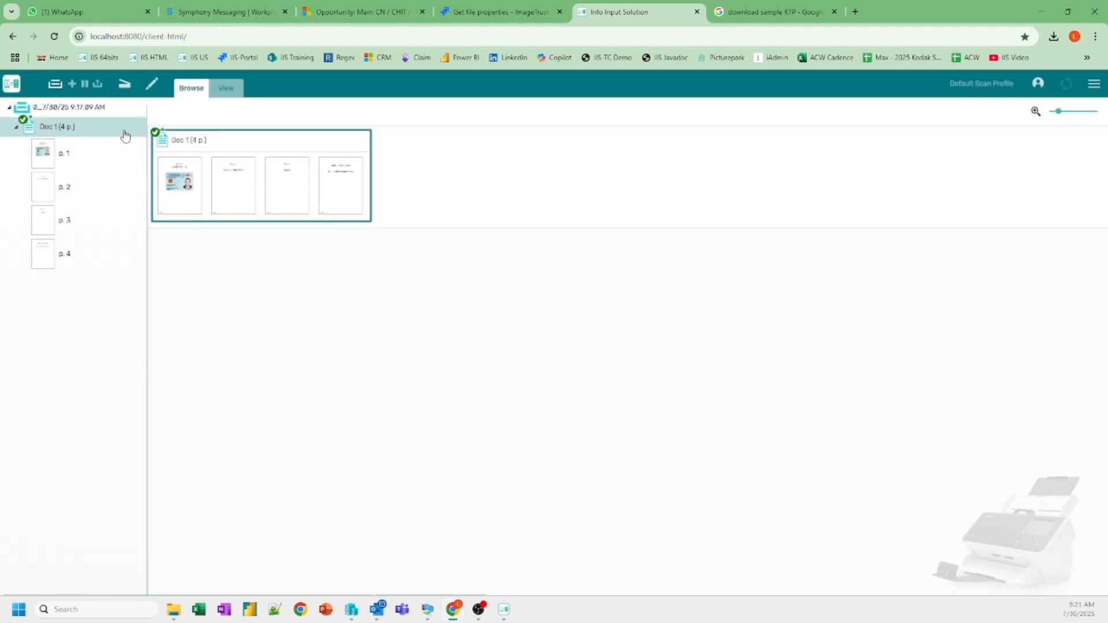
Close the 9:17:09 AM batch, check its workflow step in the Batch Manager, and leave the manager.
{"action": "left_click", "coordinate": [98, 85]}
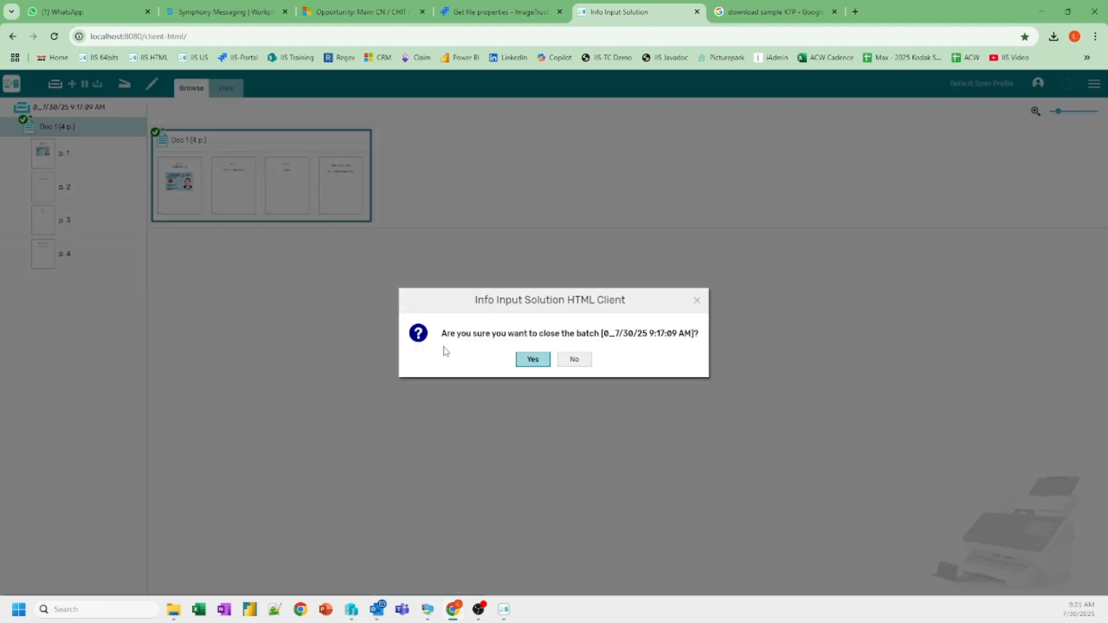
{"action": "left_click", "coordinate": [533, 362]}
{"action": "left_click", "coordinate": [1093, 85]}
{"action": "left_click", "coordinate": [1037, 103]}
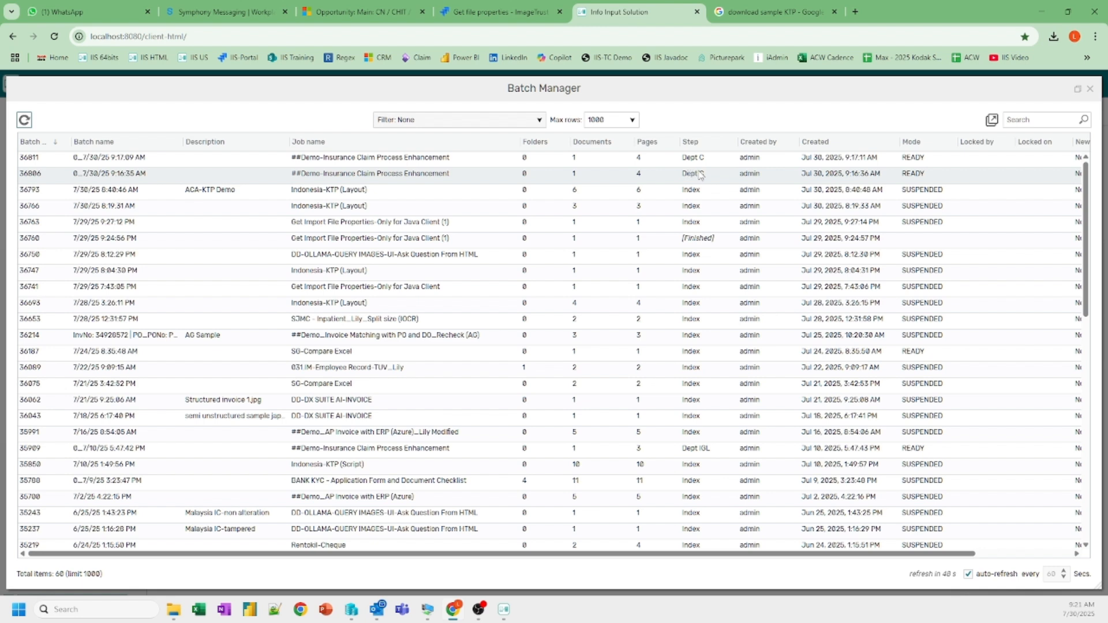
{"action": "left_click", "coordinate": [1091, 91]}
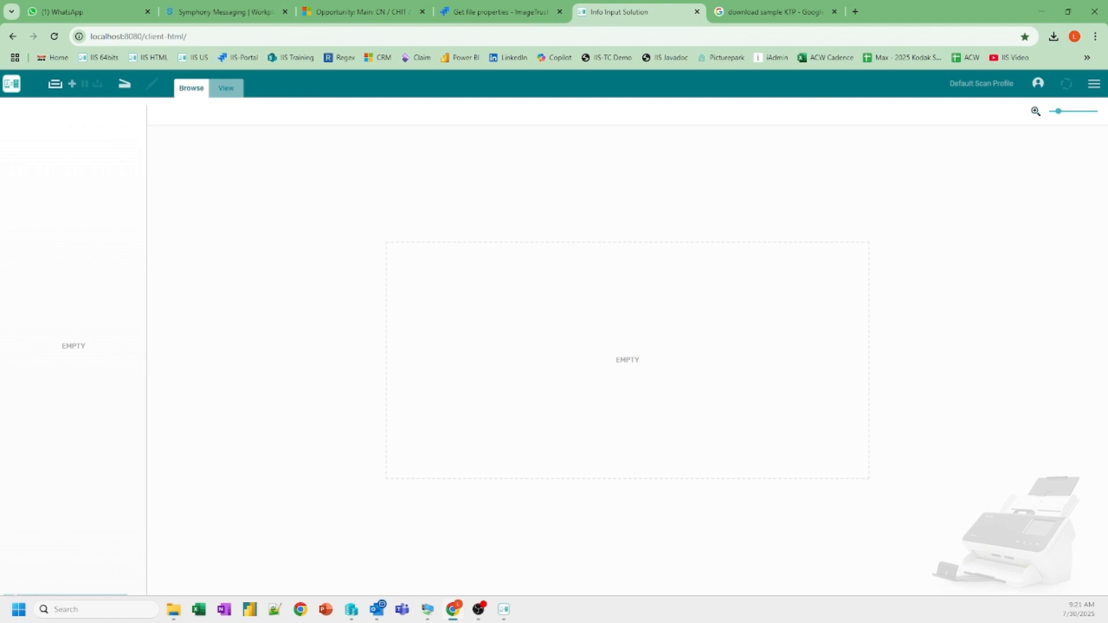